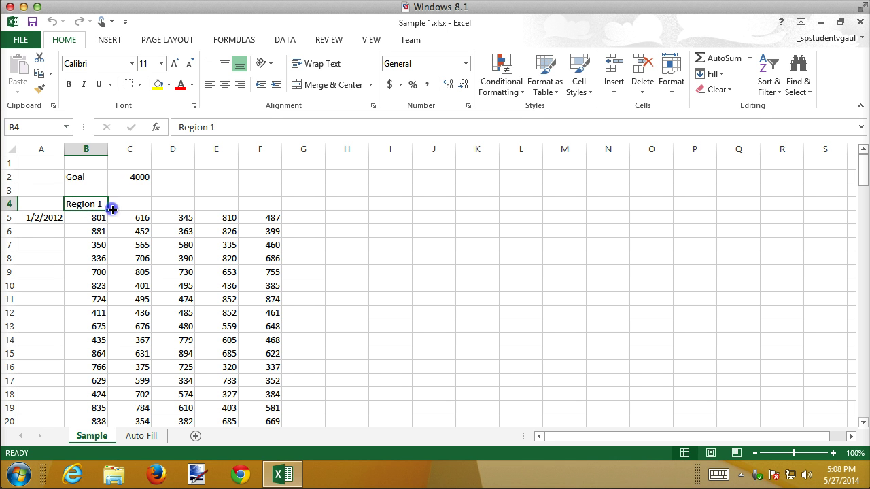
Fill the region headers from B4 across to Region 5 in F4, and enter the date 1/9/12 in A6.
left_click_drag(108, 209, 272, 210)
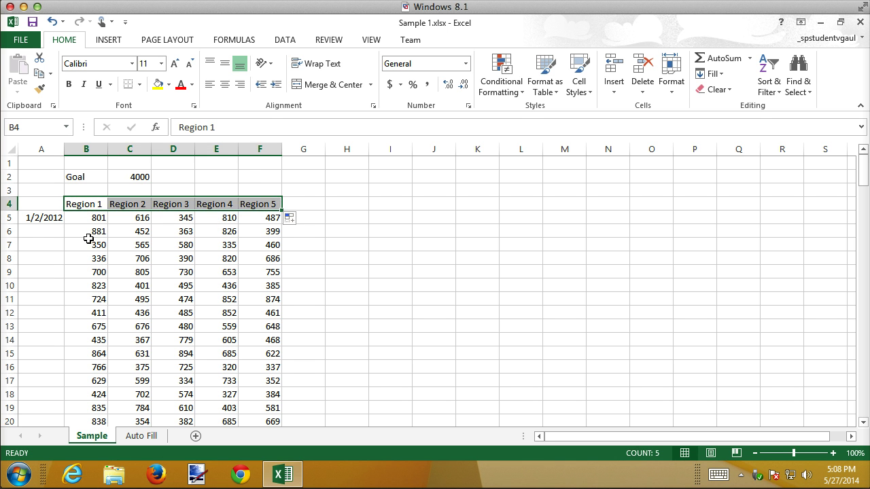
left_click(32, 230)
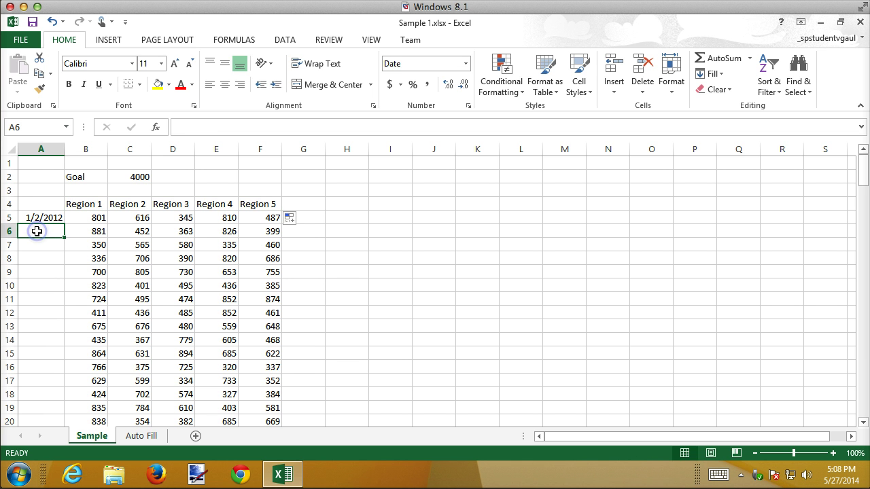
type("1/9/12")
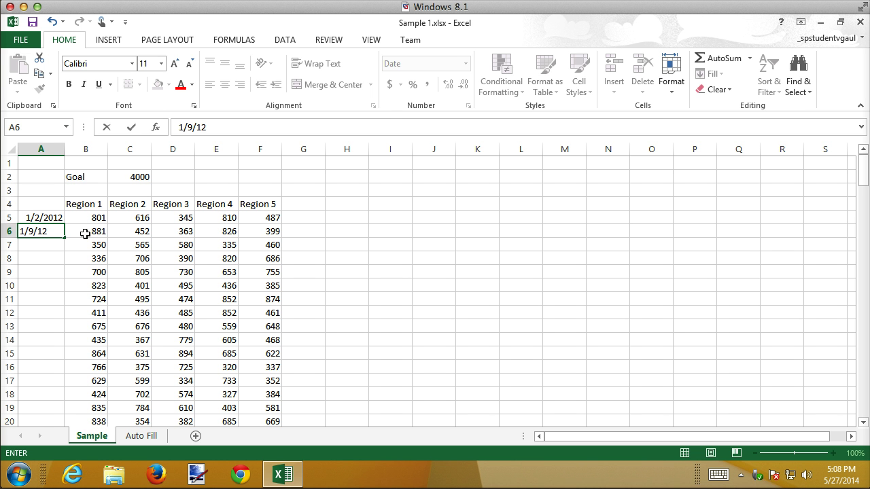
key("BackSpace")
key("BackSpace")
key("BackSpace")
key("Return")
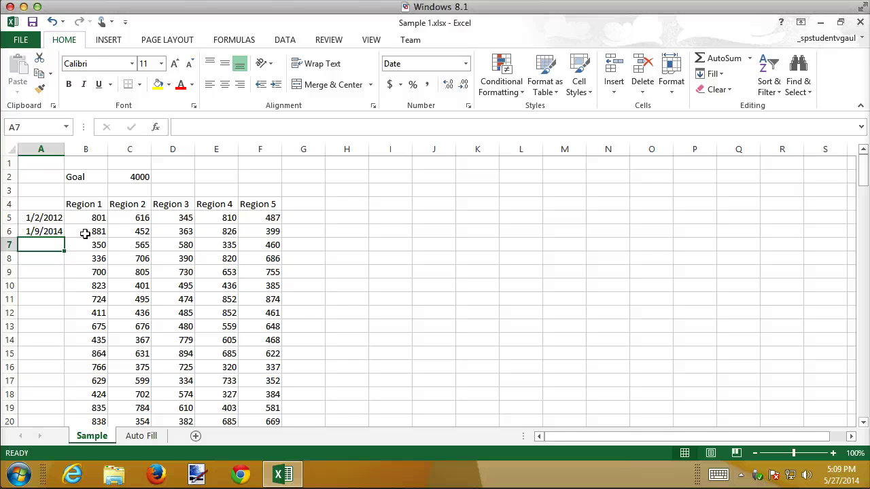
key("Up")
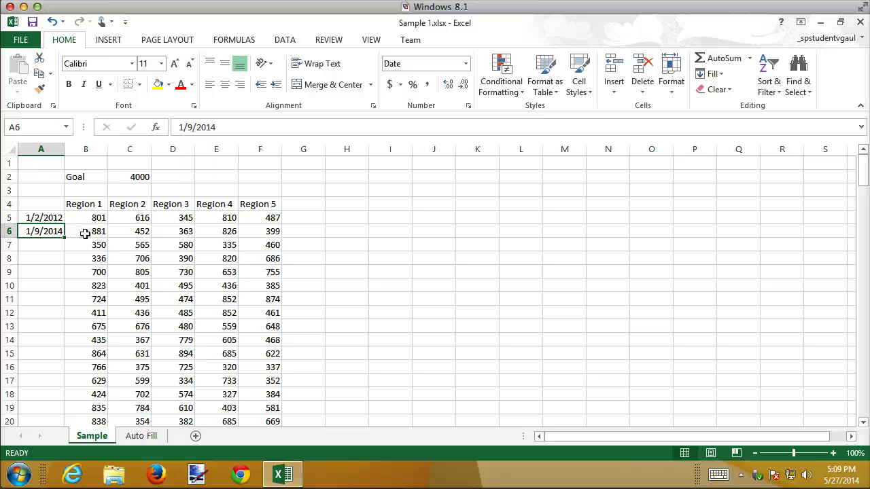
type("1/9/12")
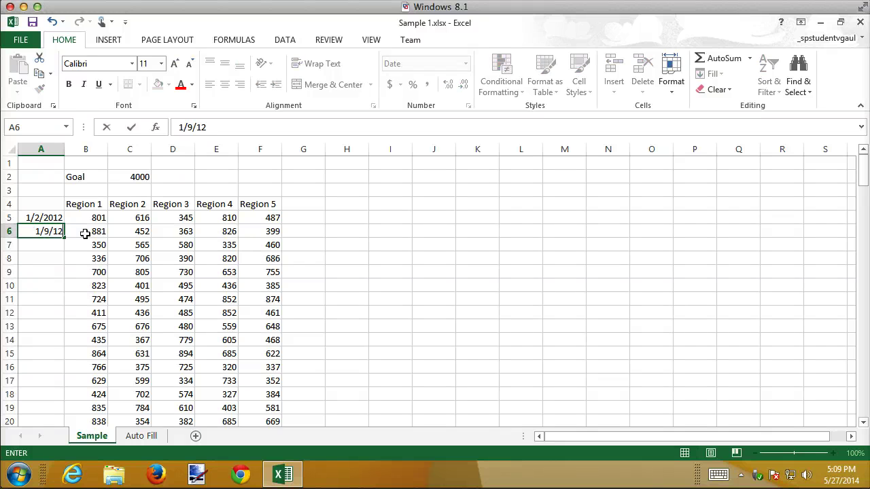
key("Return")
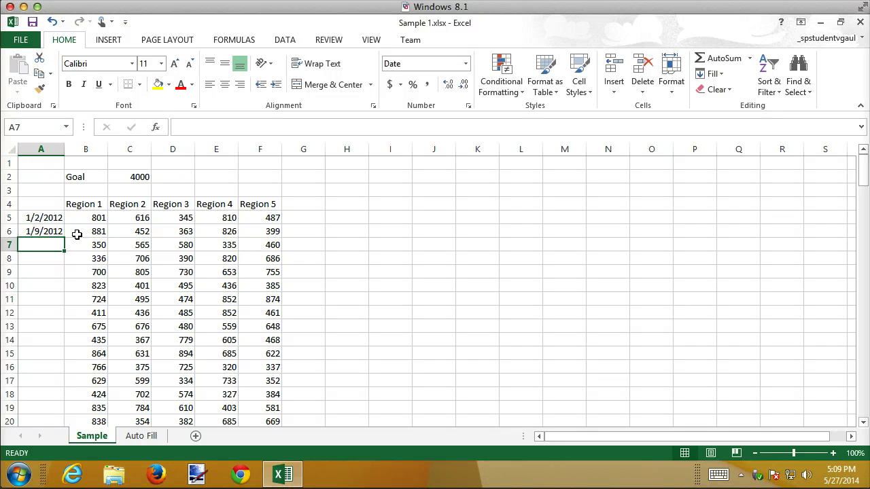
Extend the weekly date series from A5:A6 down to row 155 and autofit the width of column A.
left_click_drag(35, 218, 68, 394)
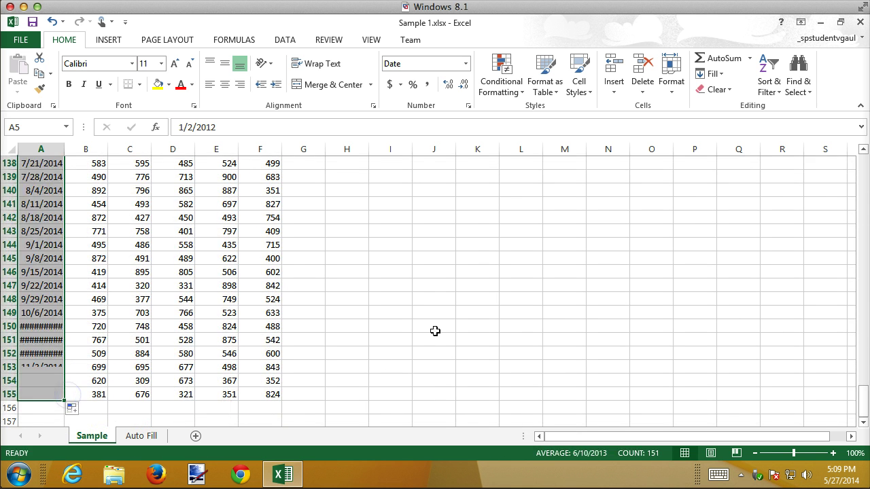
double_click(65, 148)
scroll(347, 255, "up", 20)
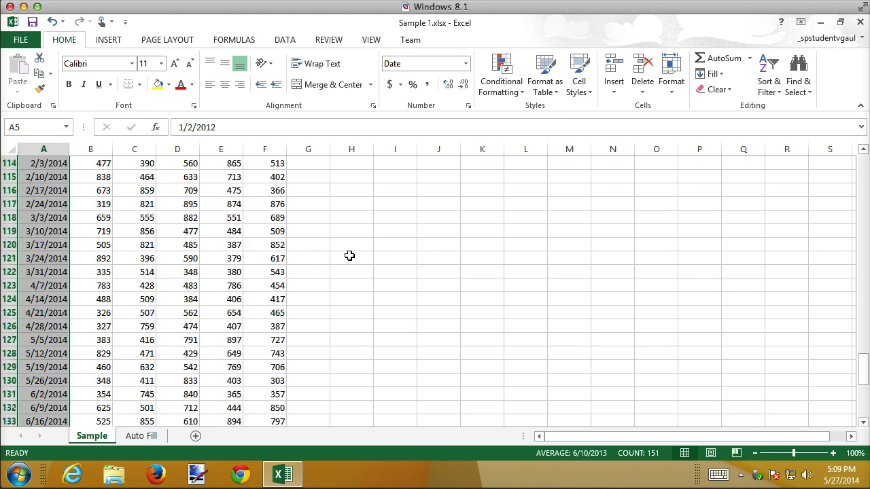
Save a copy of the workbook to the Desktop under the file name Select Data.
left_click(21, 39)
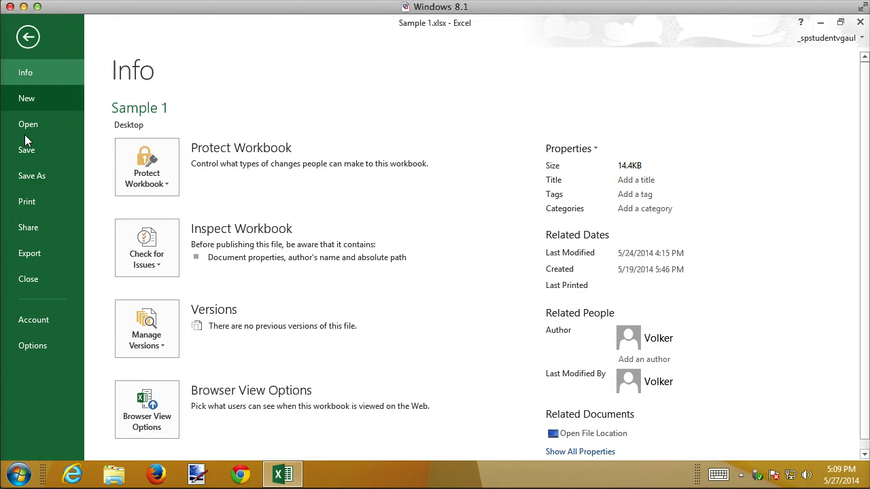
left_click(32, 175)
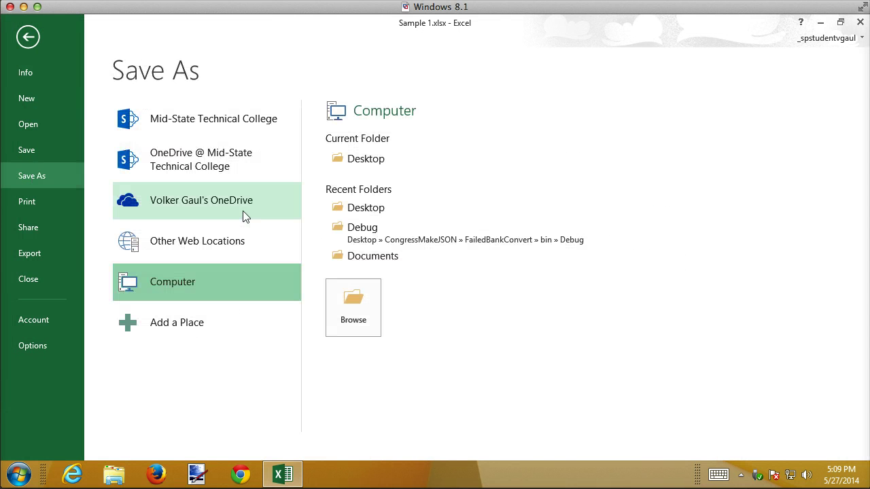
left_click(367, 158)
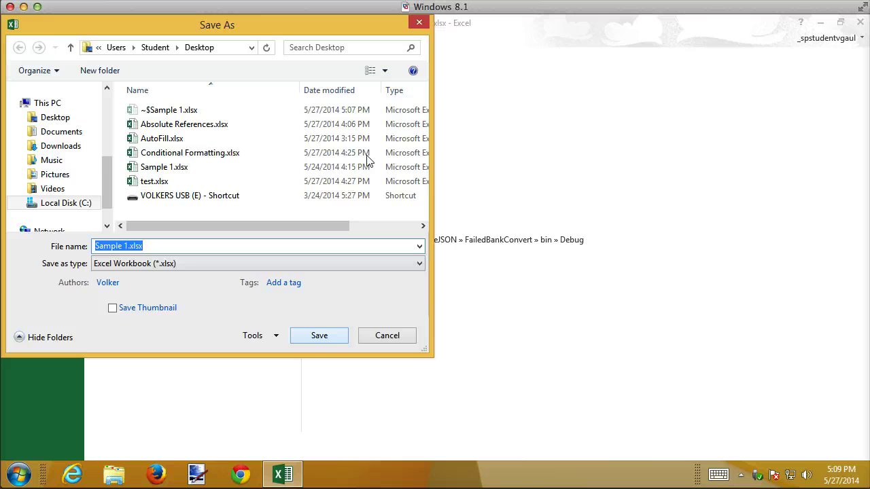
type("Select Data")
left_click(319, 335)
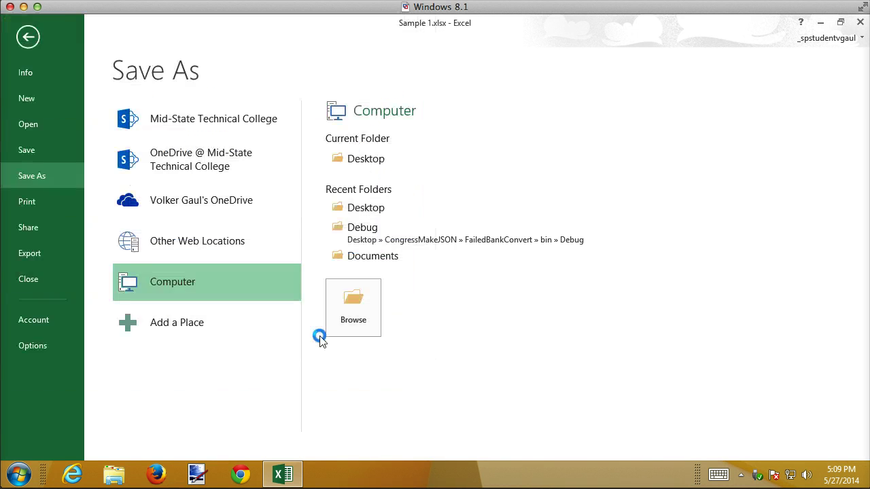
left_click(319, 329)
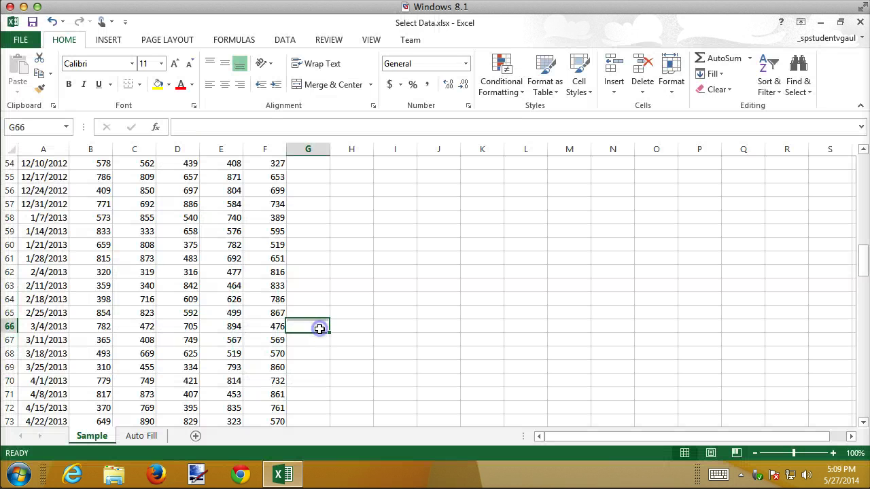
Insert a clustered column chart of the values in B5:F14 through Quick Analysis, and delete the chart.
scroll(320, 328, "up", 18)
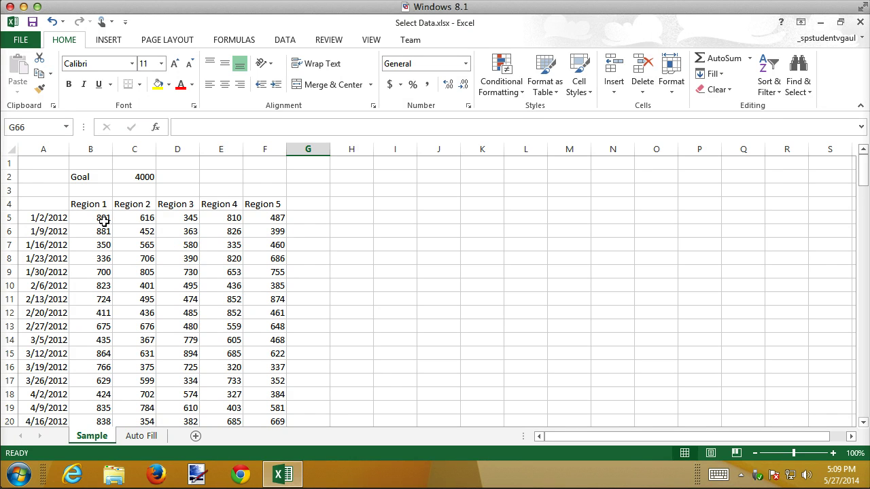
left_click_drag(102, 218, 248, 336)
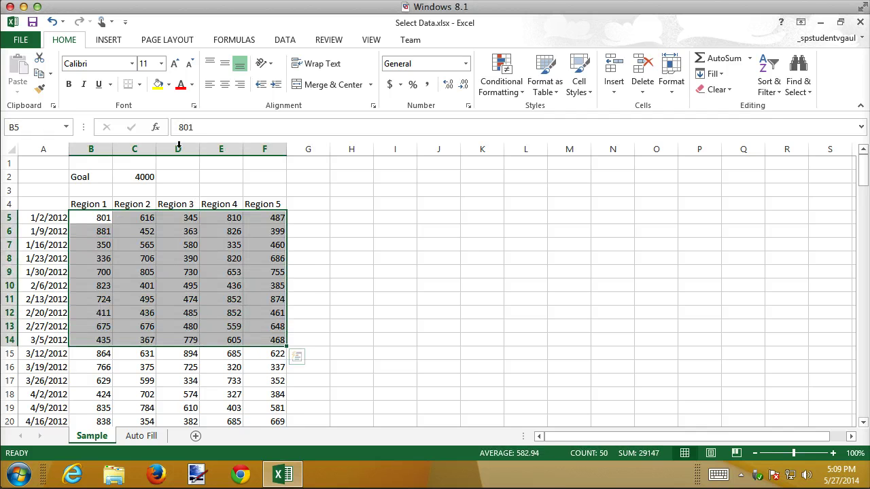
left_click(298, 359)
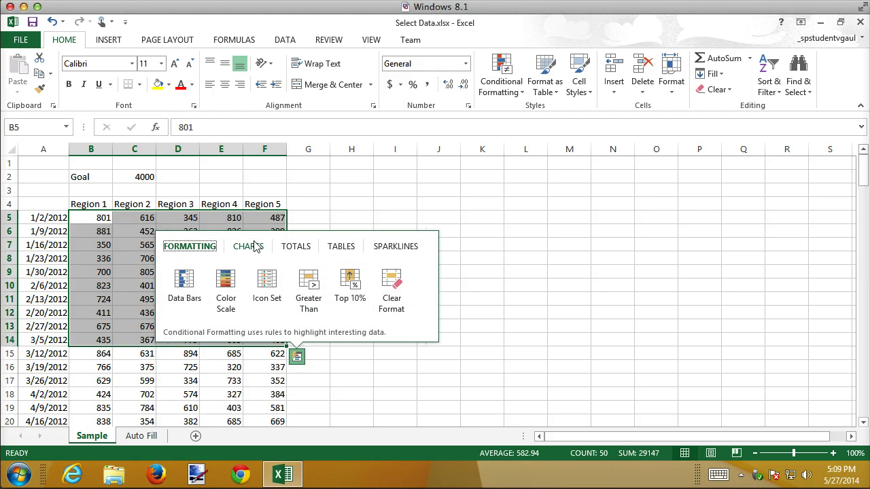
left_click(254, 246)
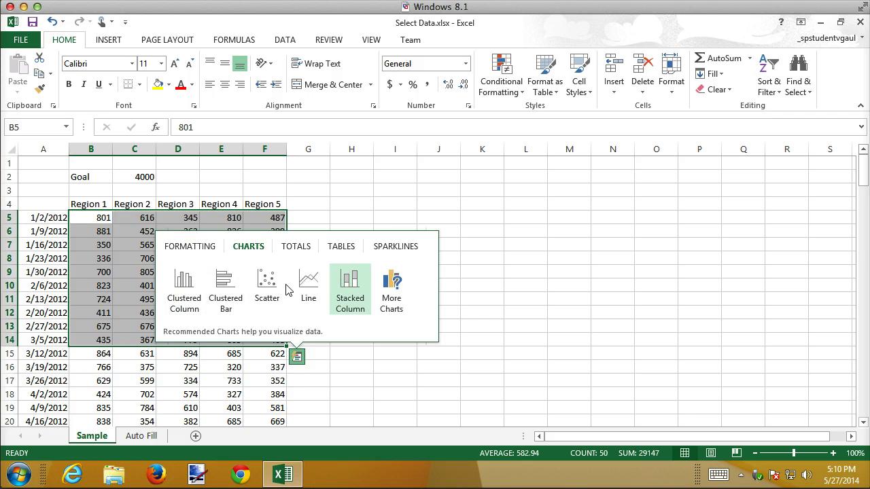
left_click(182, 288)
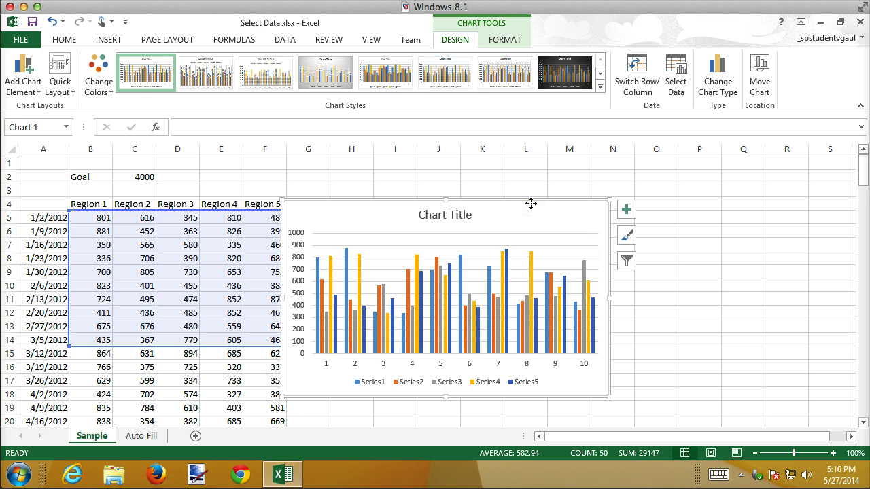
key("Delete")
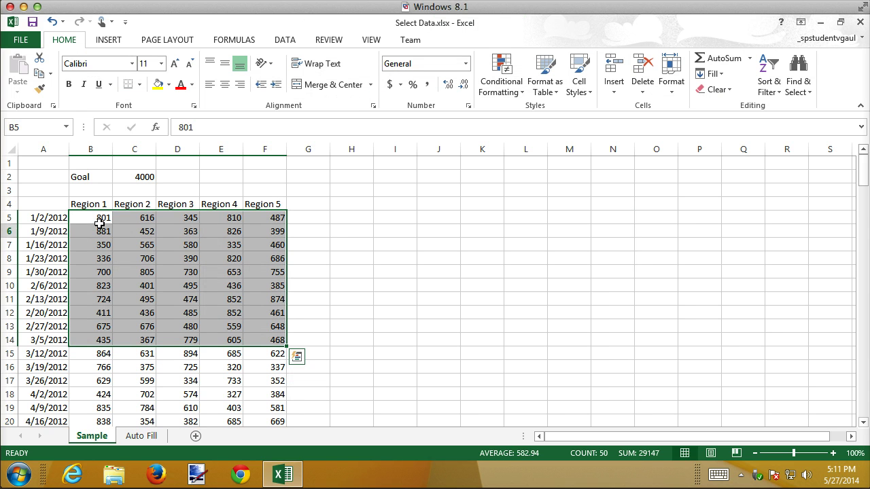
Create a clustered column chart from only the two data rows in B5:F6.
left_click_drag(85, 217, 254, 229)
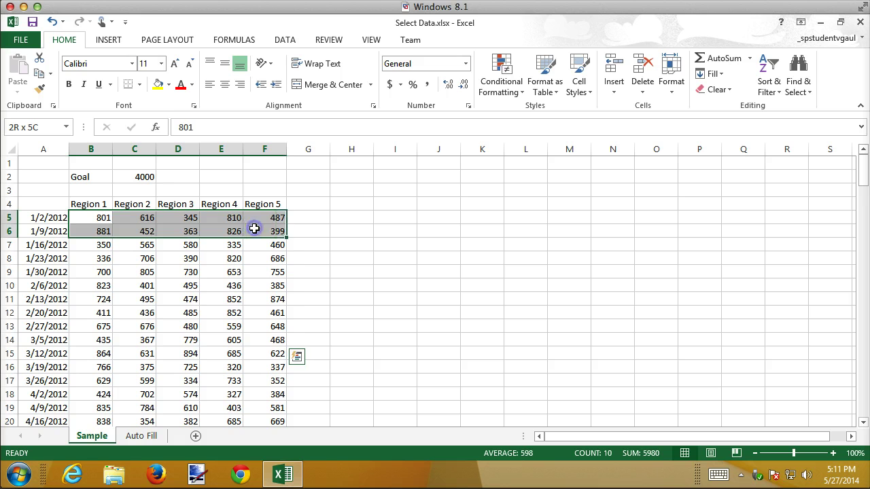
left_click(297, 249)
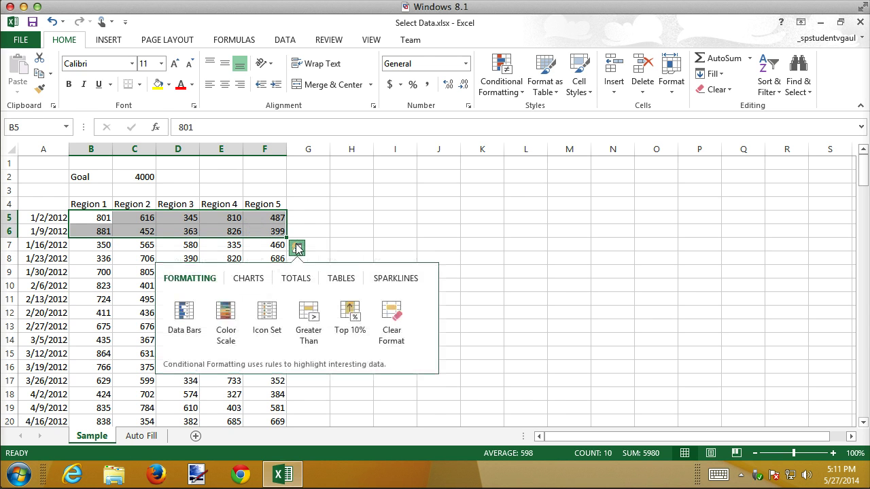
left_click(248, 278)
left_click(184, 314)
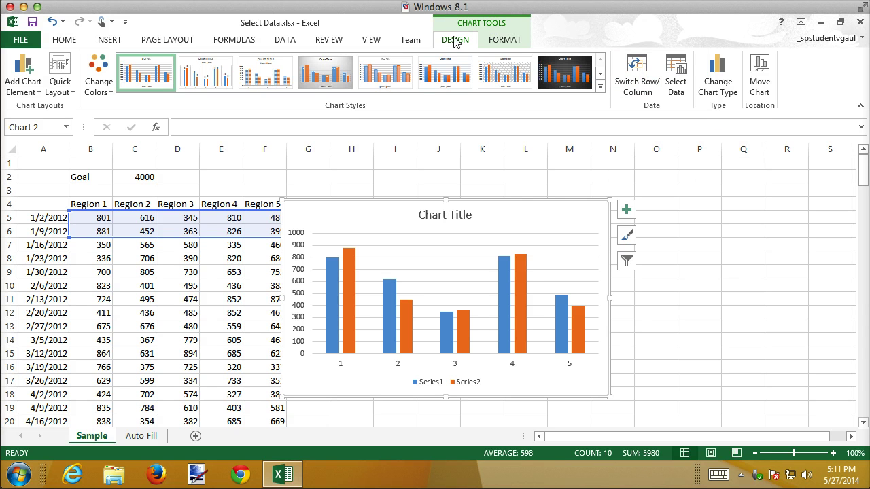
Switch the rows and columns of the two-row chart, and delete the chart.
left_click(642, 70)
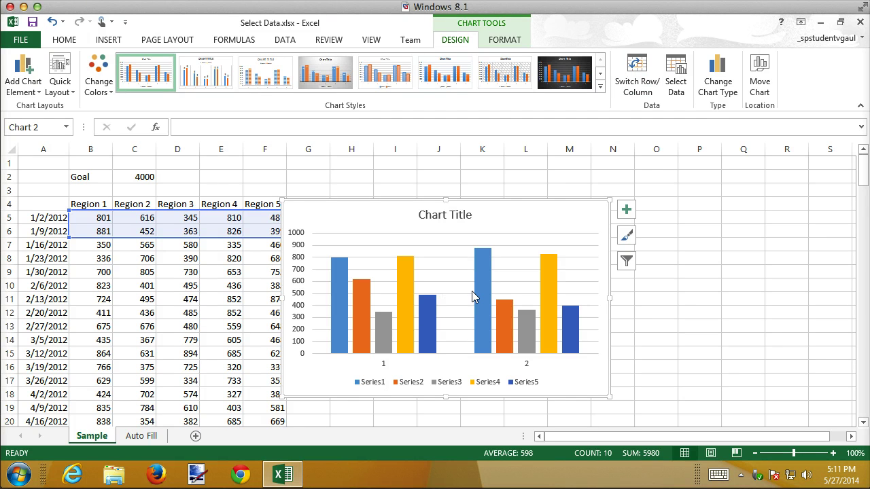
left_click(405, 200)
key("Delete")
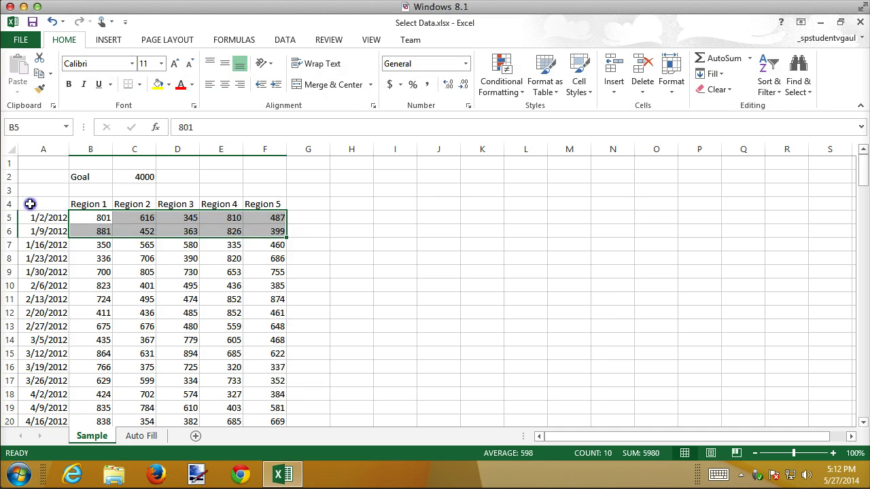
Insert a clustered column chart from A4:F11, including the date column and the region headers.
left_click_drag(29, 204, 248, 296)
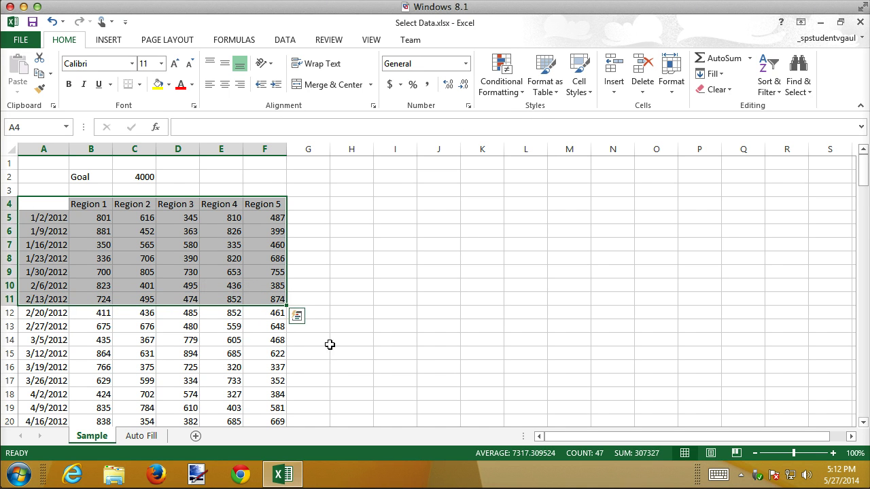
left_click(295, 316)
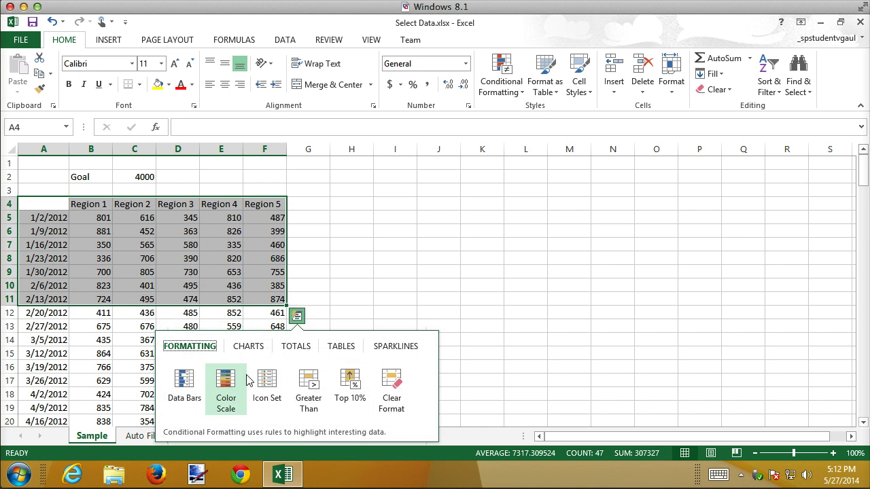
left_click(250, 346)
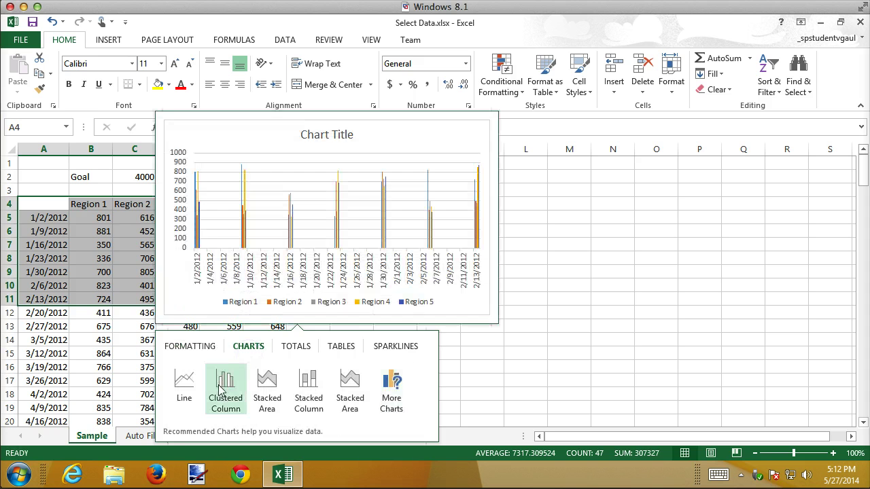
left_click(223, 384)
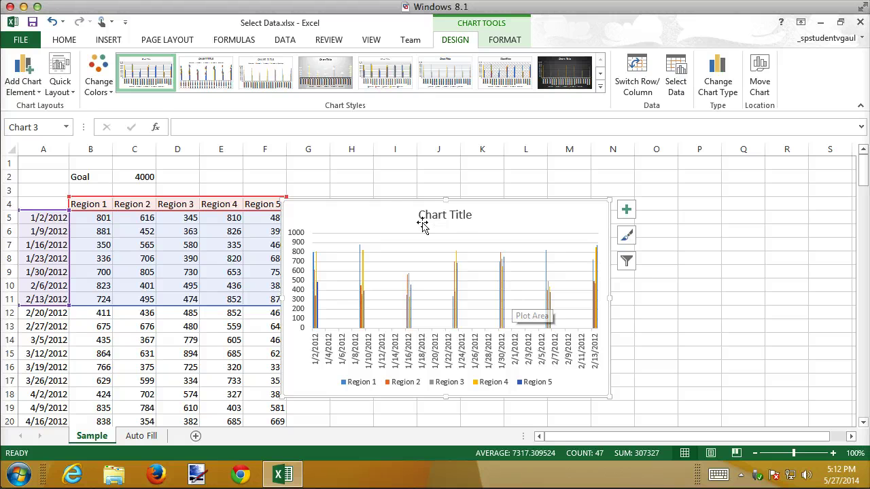
Move the chart clear of the data and enlarge it, and delete the chart.
mouse_move(381, 204)
left_mouse_down()
mouse_move(398, 197)
mouse_move(397, 170)
left_mouse_up()
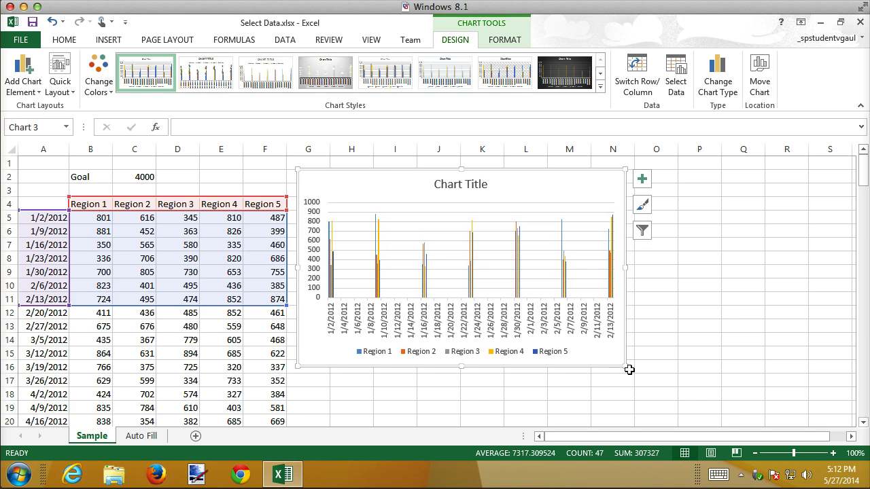
left_click_drag(624, 367, 678, 409)
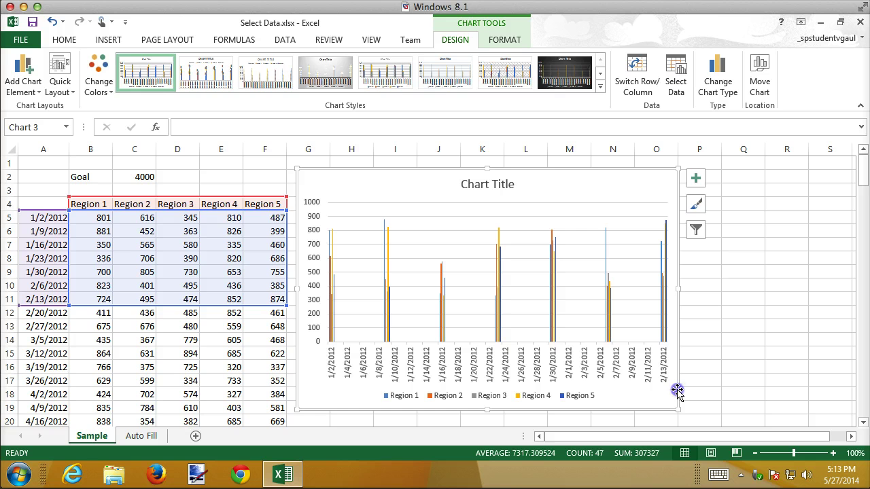
key("Delete")
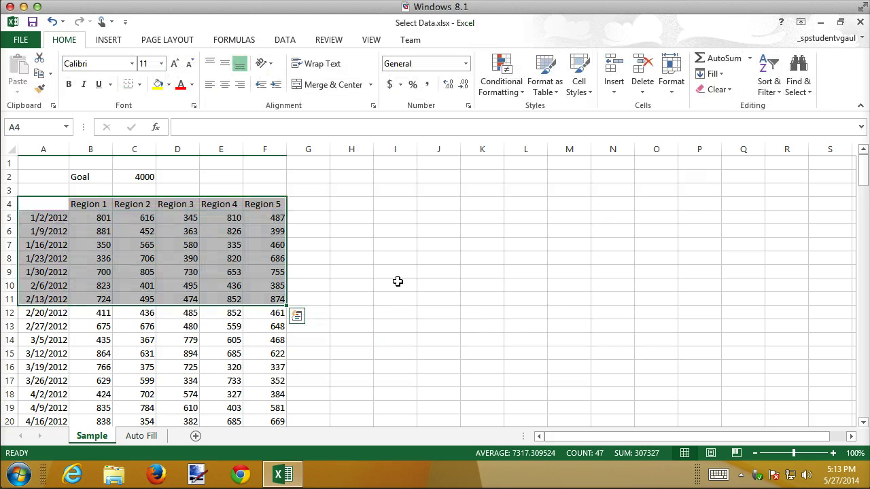
Insert a clustered column chart from A4:F7, including the dates and region headers, and switch its rows and columns.
left_click_drag(47, 206, 262, 242)
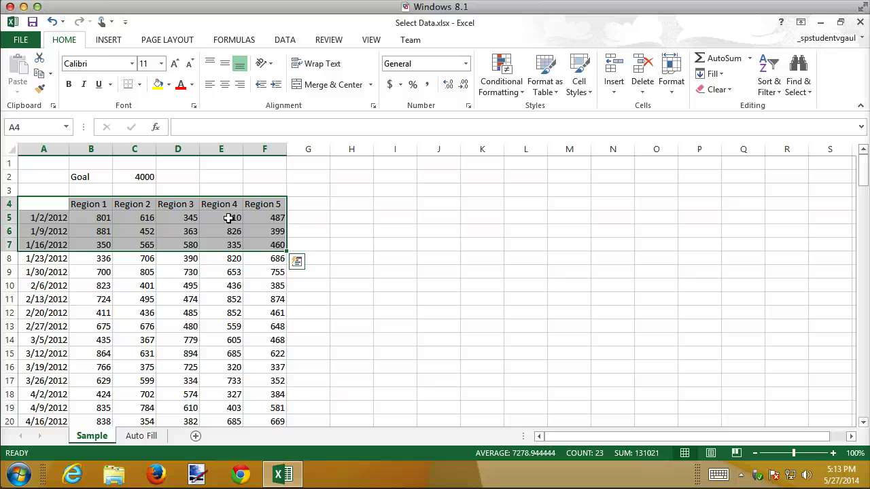
left_click(297, 261)
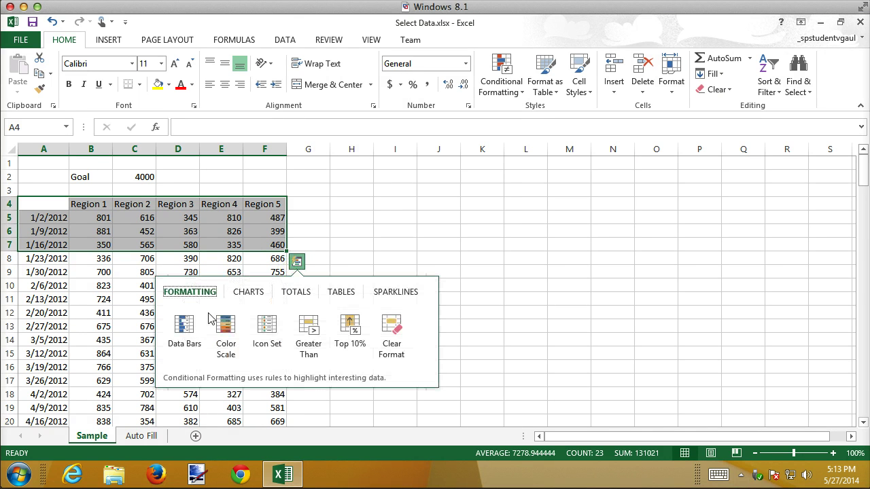
left_click(248, 294)
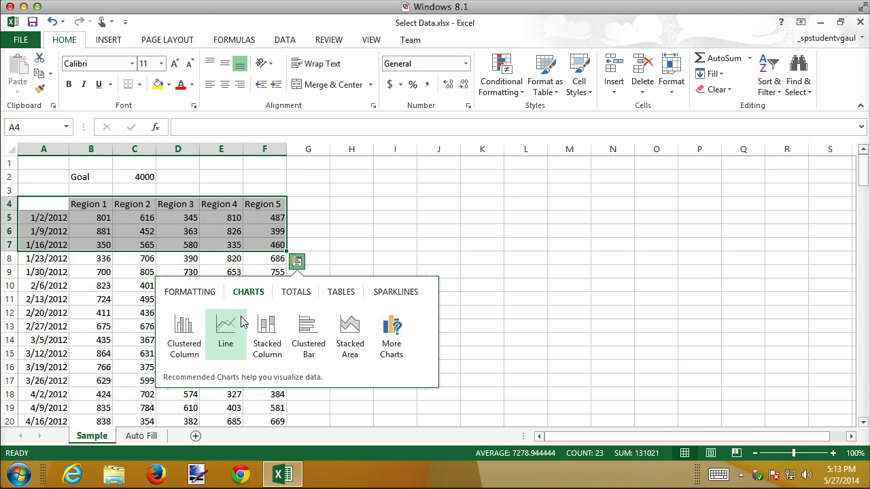
left_click(184, 327)
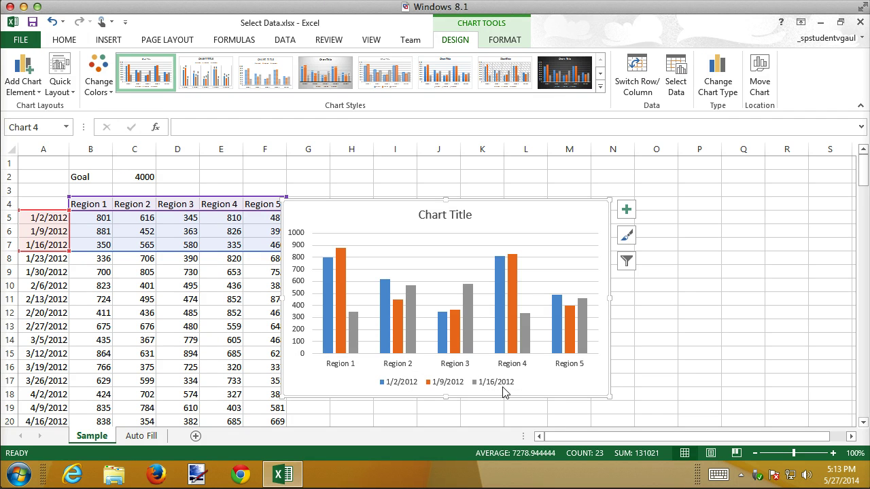
left_click(643, 73)
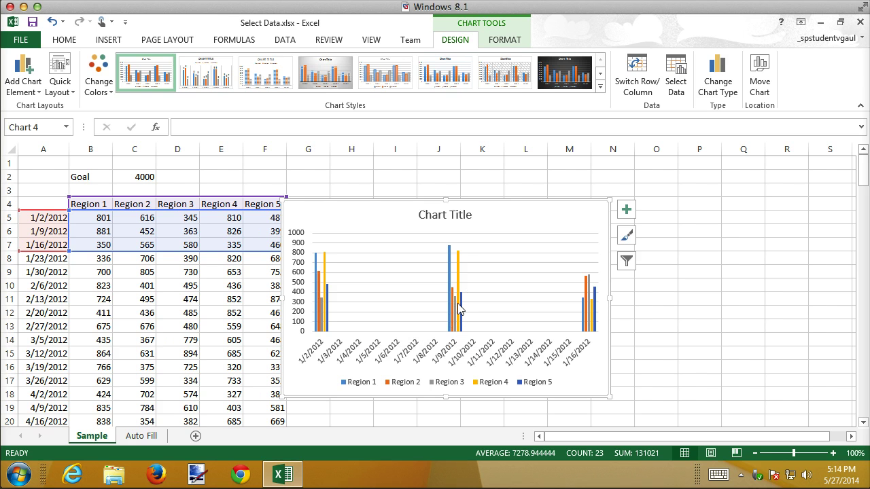
Set the major unit of the chart's horizontal date axis to 7 days.
mouse_move(460, 307)
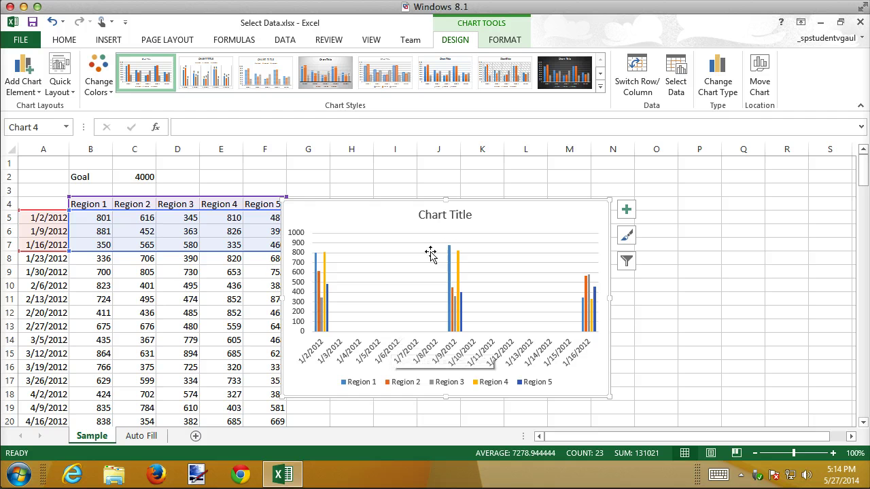
left_click(334, 348)
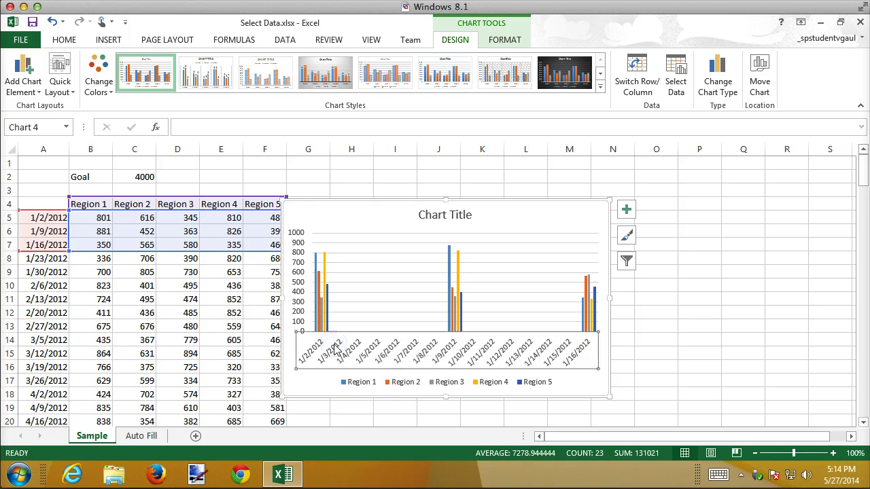
left_click(322, 309)
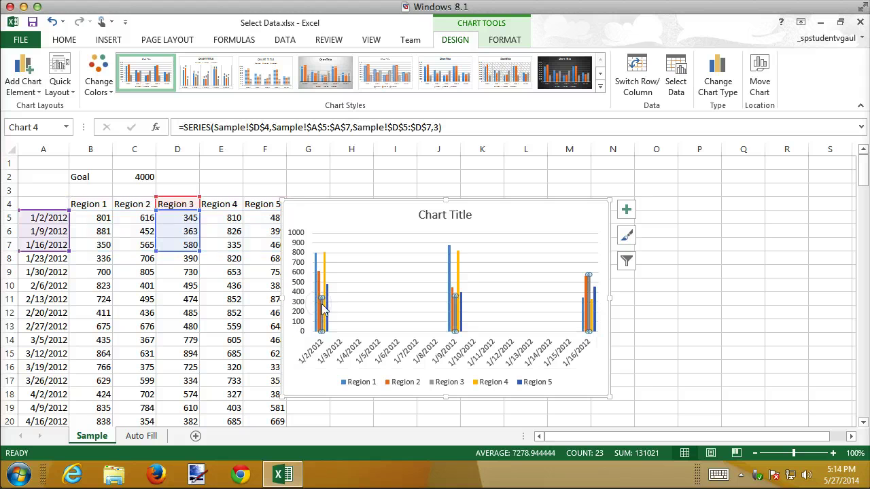
left_click(322, 309)
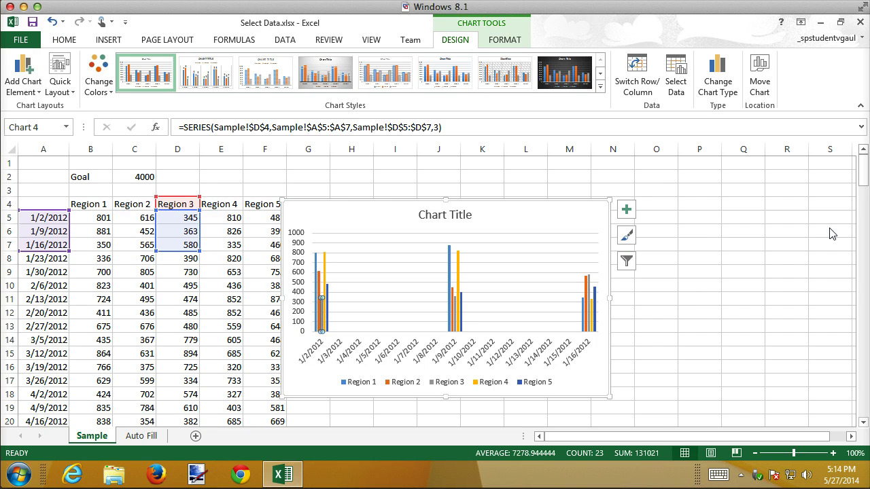
key("ctrl+1")
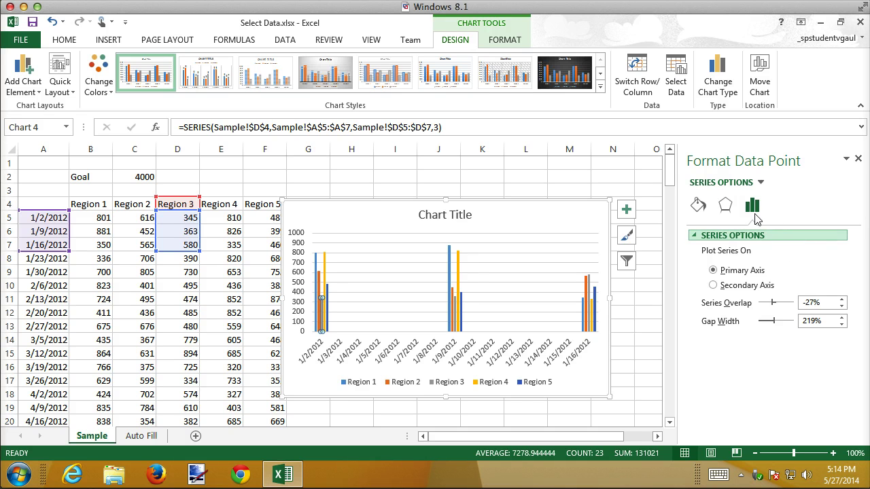
left_click(486, 357)
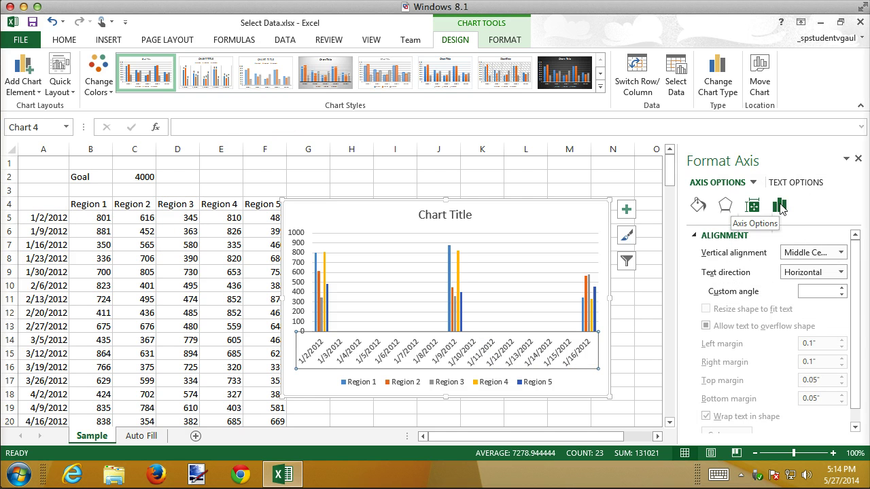
left_click(779, 207)
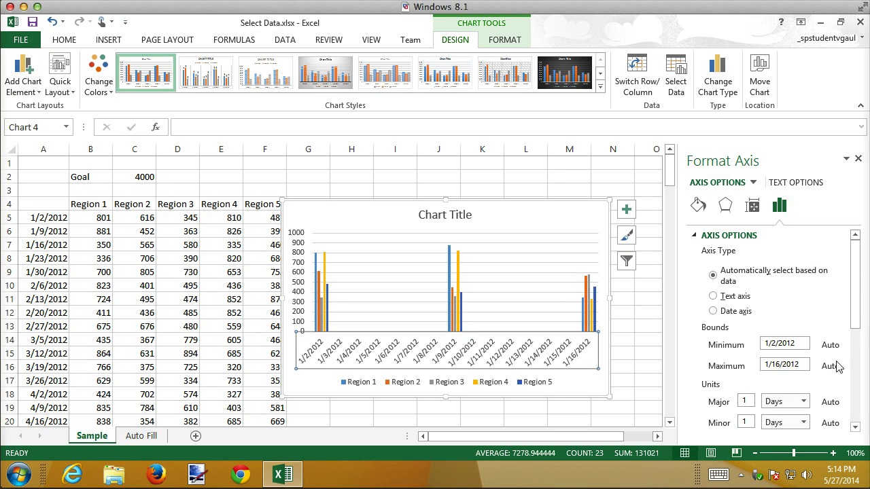
left_click_drag(851, 317, 850, 358)
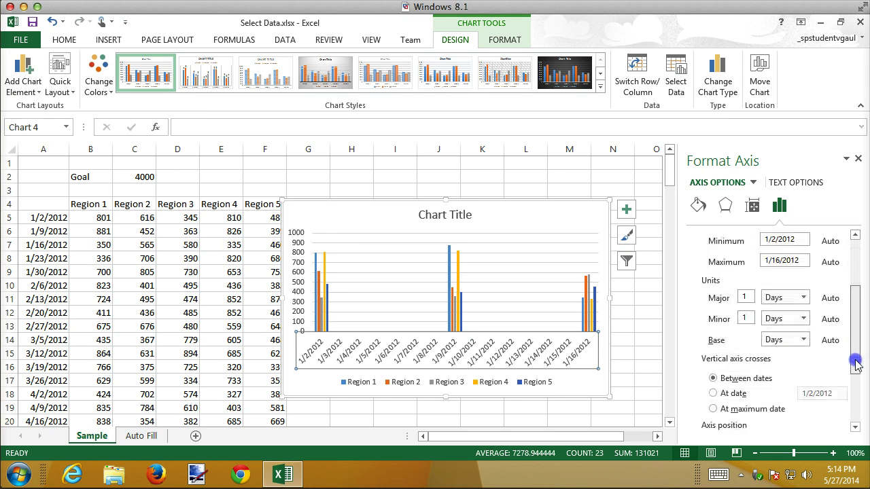
double_click(745, 291)
type("7")
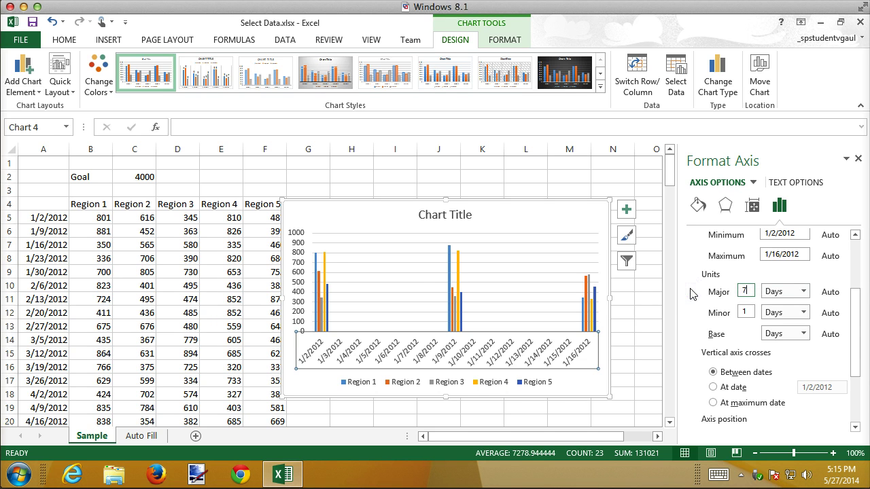
key("Return")
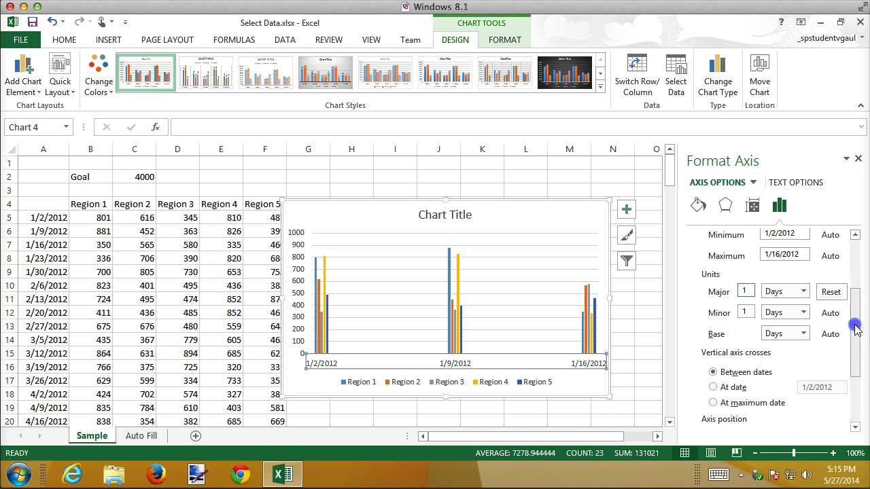
Change the horizontal axis type to a text axis, and switch the chart's rows and columns back and forth.
left_click_drag(855, 329, 855, 292)
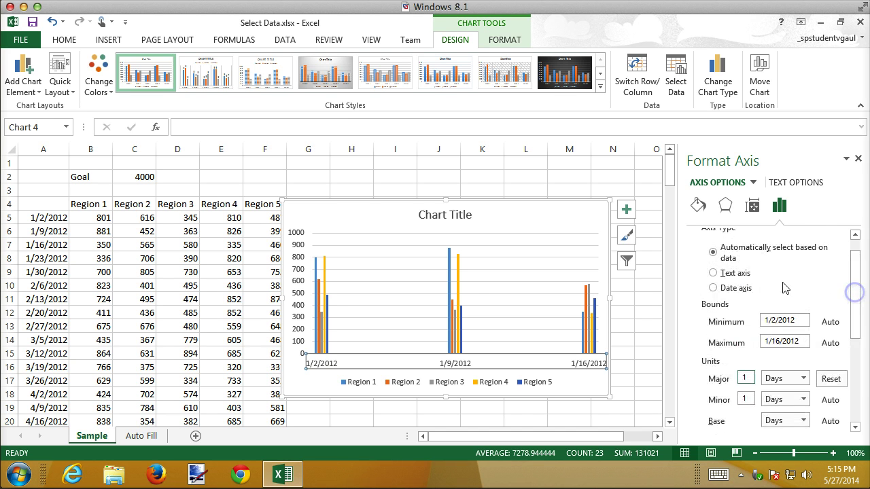
left_click(713, 274)
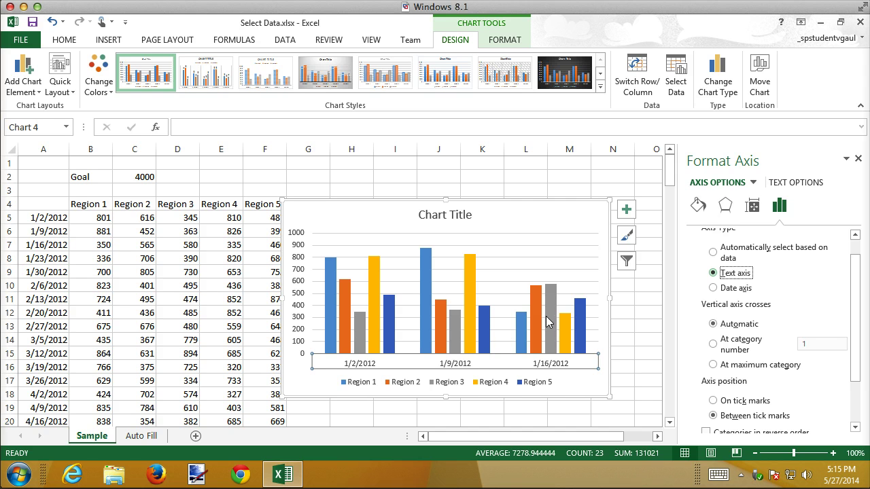
left_click(637, 70)
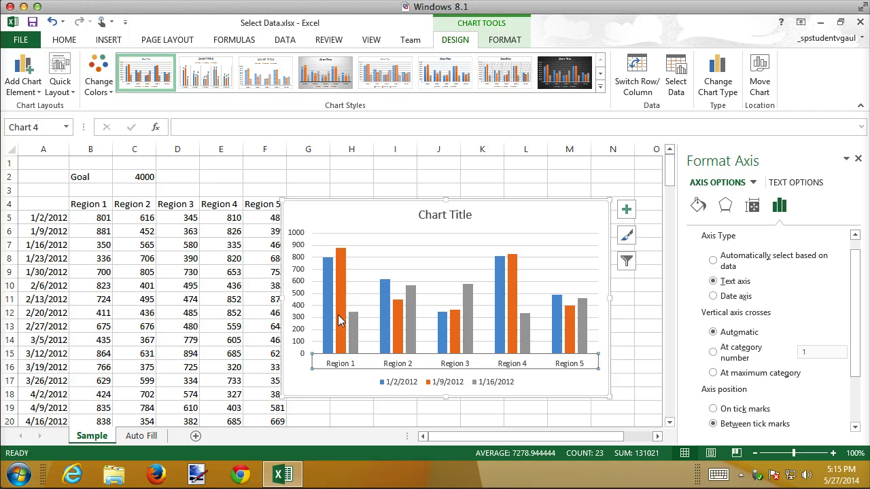
mouse_move(356, 327)
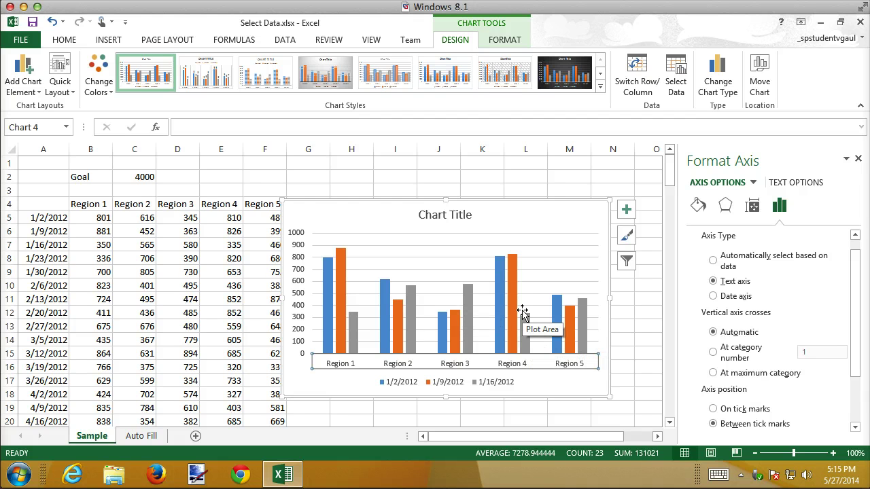
left_click(637, 70)
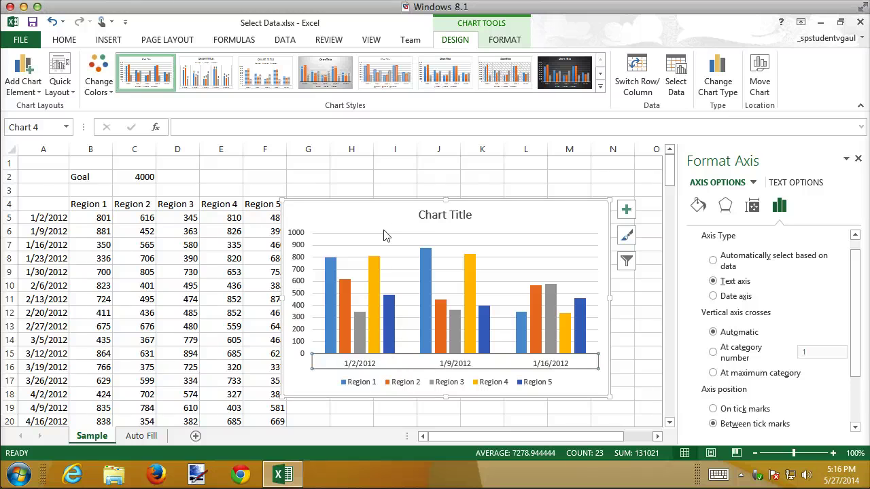
Delete the chart made from A4:F7.
left_click(383, 202)
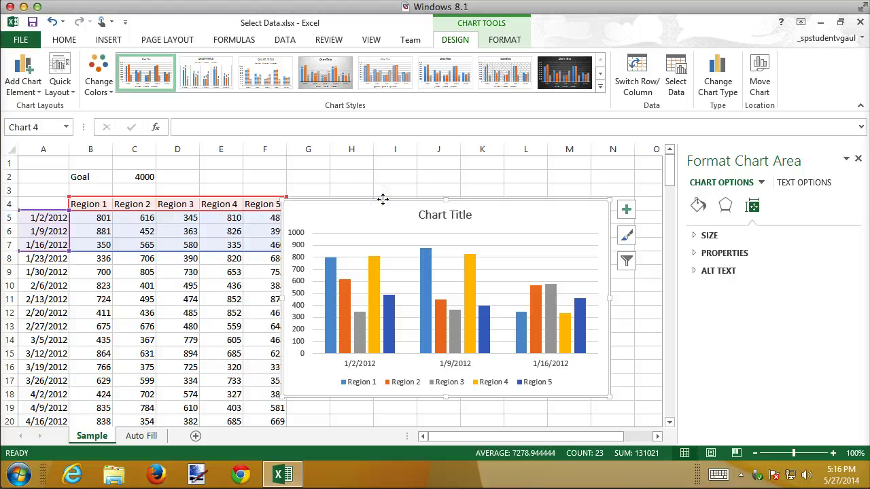
key("Escape")
left_click(383, 199)
key("Delete")
left_click(394, 200)
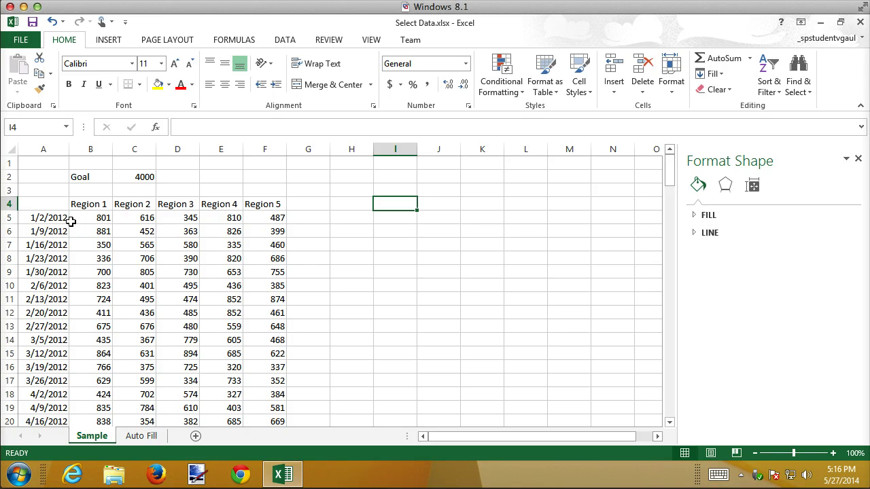
Insert a clustered column chart from B5:F12 without headers or dates, and move it clear of the data.
left_click_drag(86, 202, 256, 250)
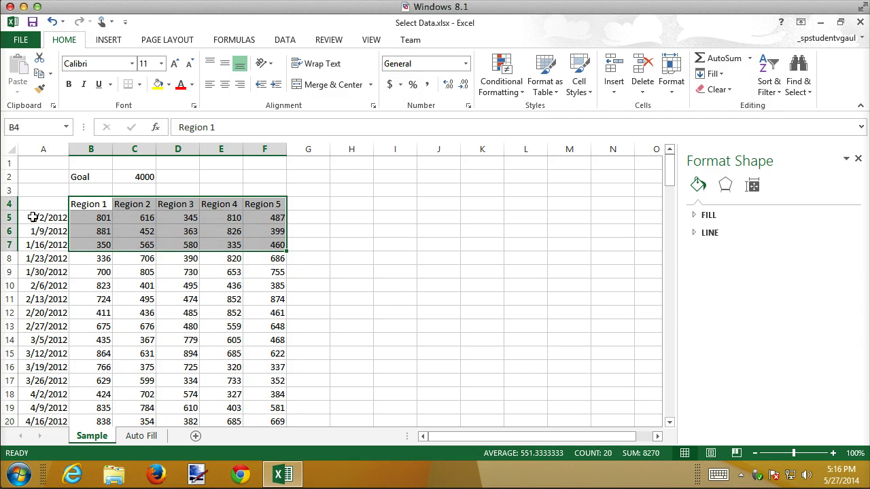
left_click_drag(33, 217, 258, 313)
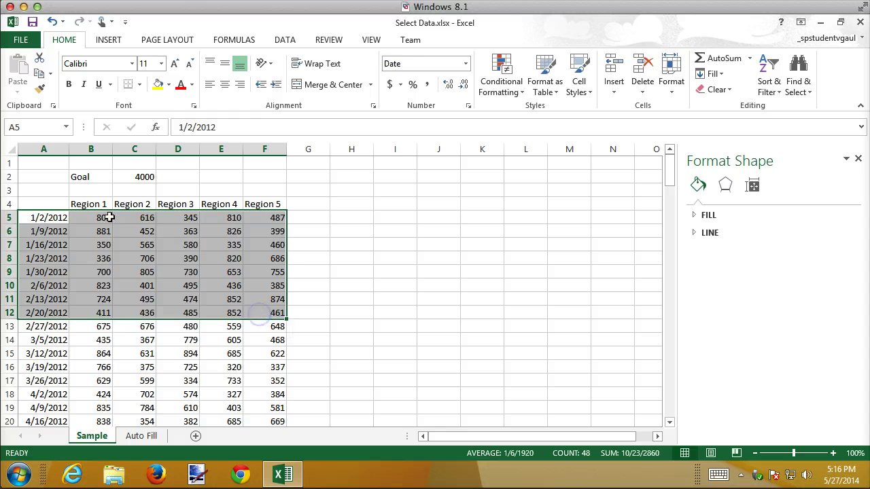
left_click_drag(96, 217, 275, 310)
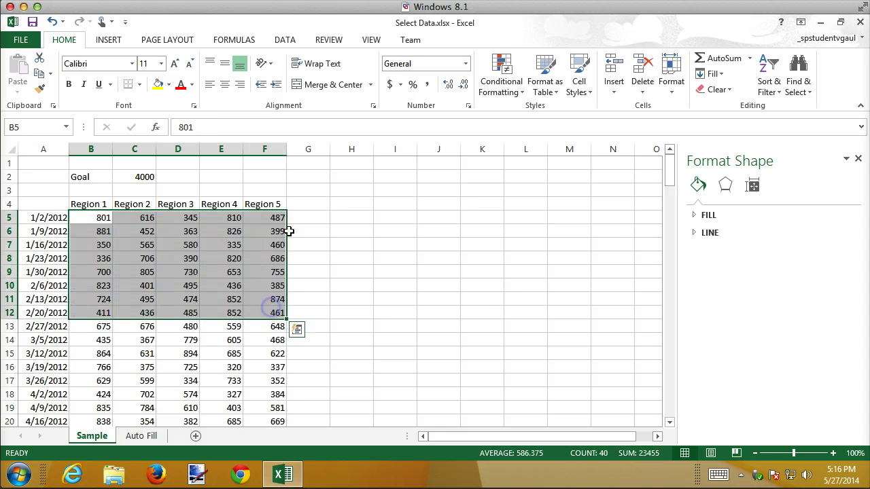
left_click(300, 334)
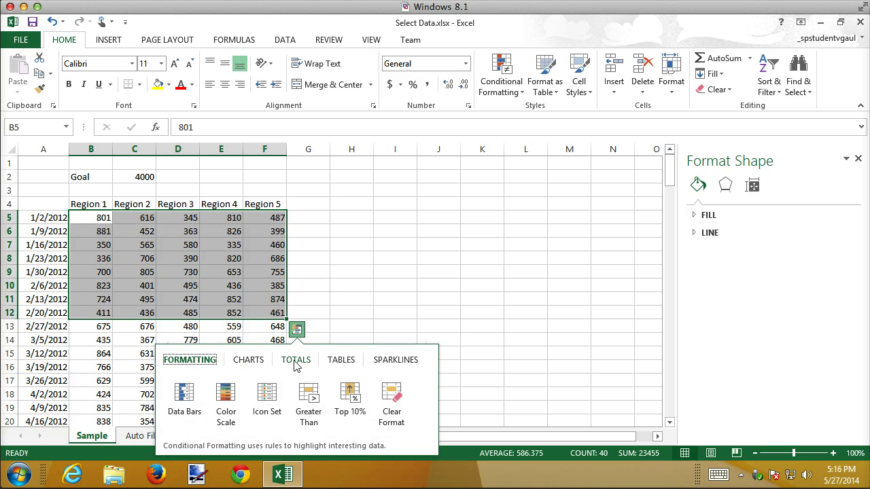
left_click(249, 360)
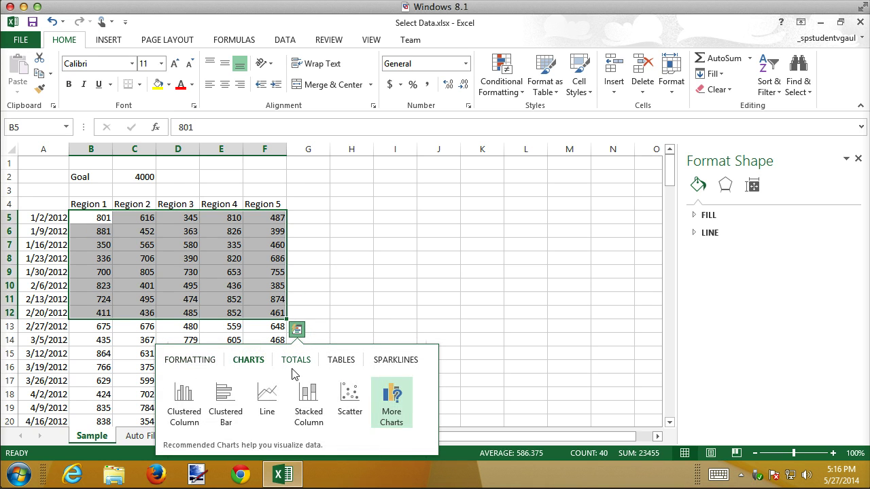
left_click(184, 398)
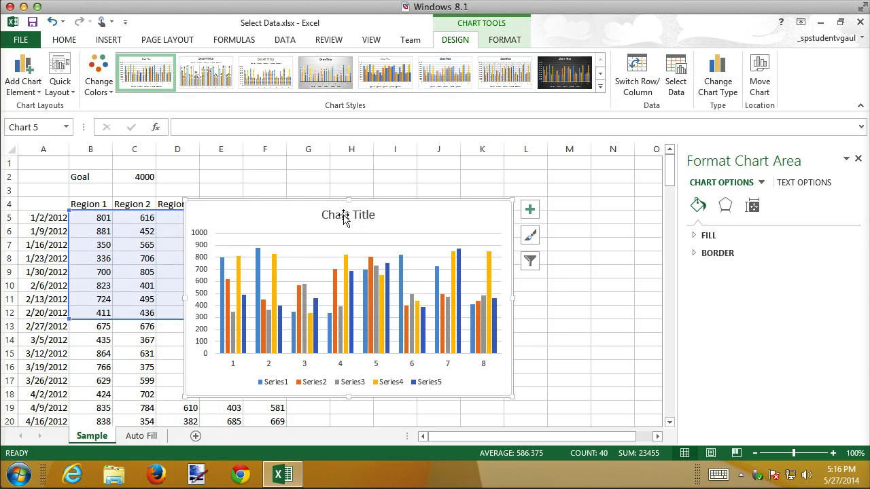
left_click_drag(323, 205, 447, 183)
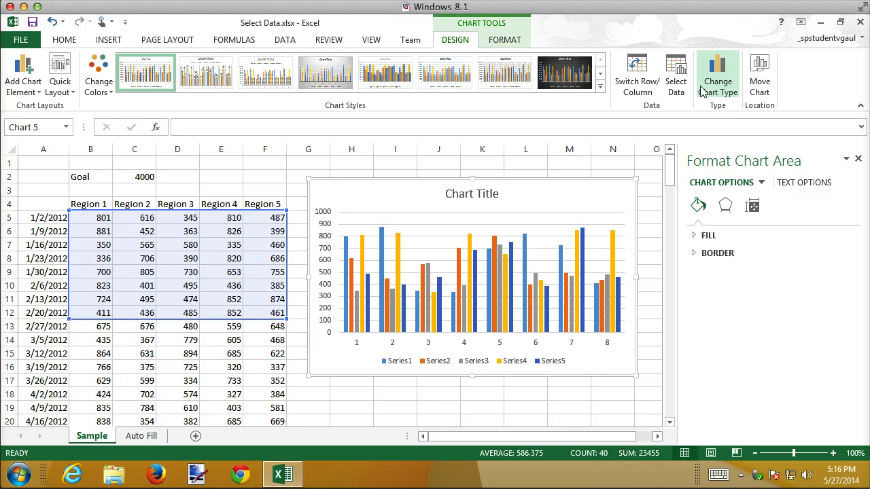
Edit the chart's data source to use the dates in A5:A12 as the horizontal axis labels.
left_click(677, 75)
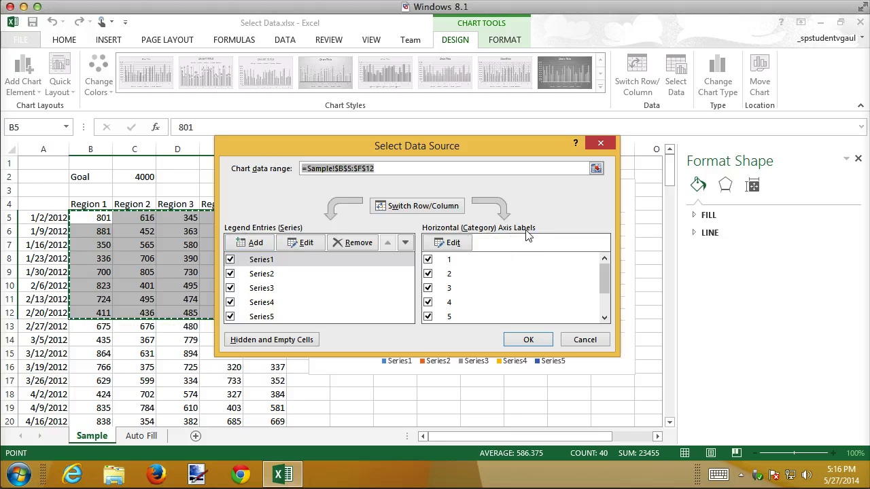
left_click_drag(607, 278, 613, 252)
left_click(451, 243)
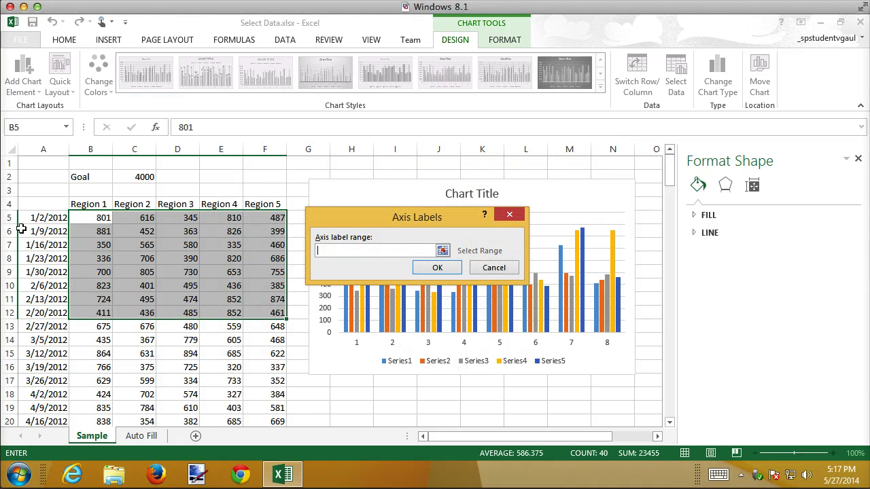
left_click_drag(37, 218, 28, 313)
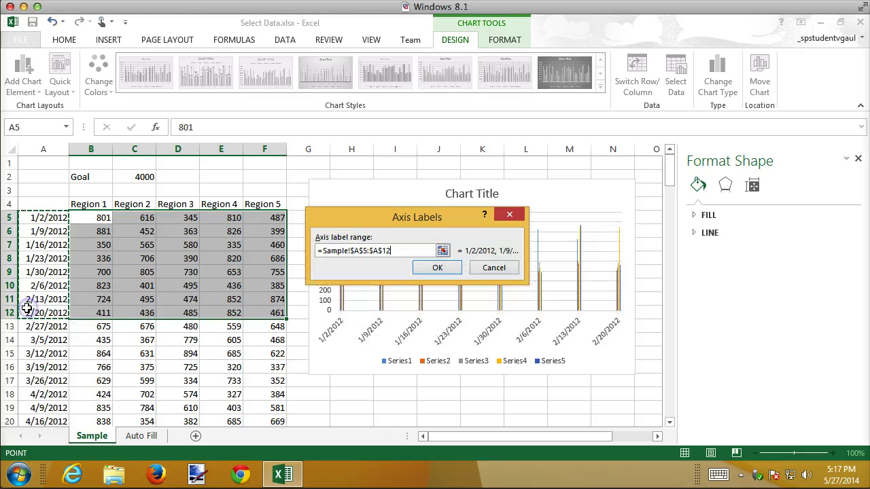
left_click(438, 267)
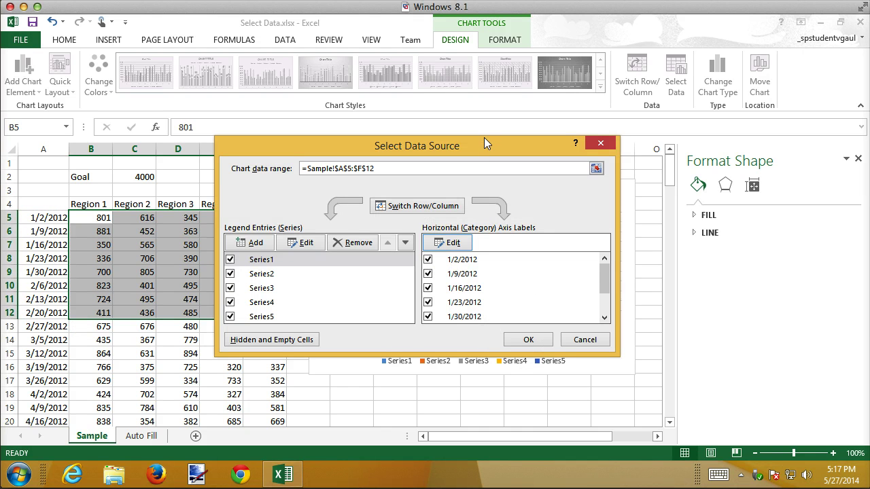
Move the data source dialog off the chart and rename the first series with a typed person's first name.
left_click_drag(486, 143, 702, 44)
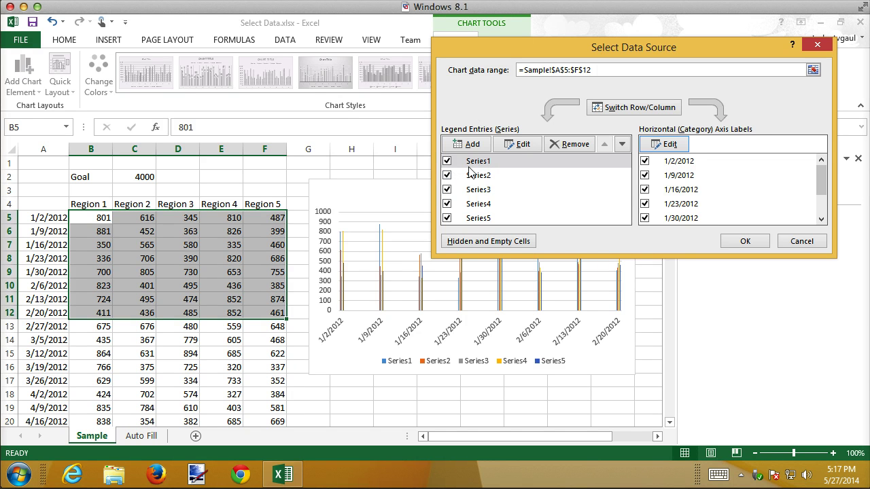
left_click(515, 145)
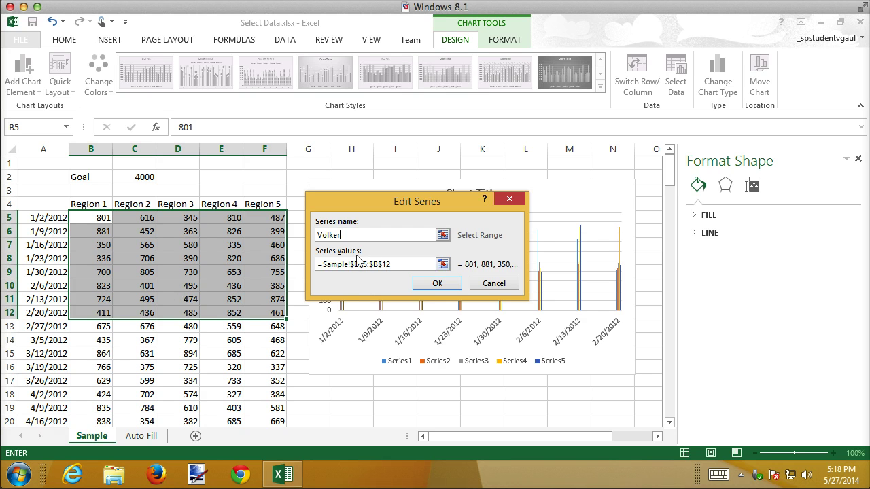
left_click(434, 283)
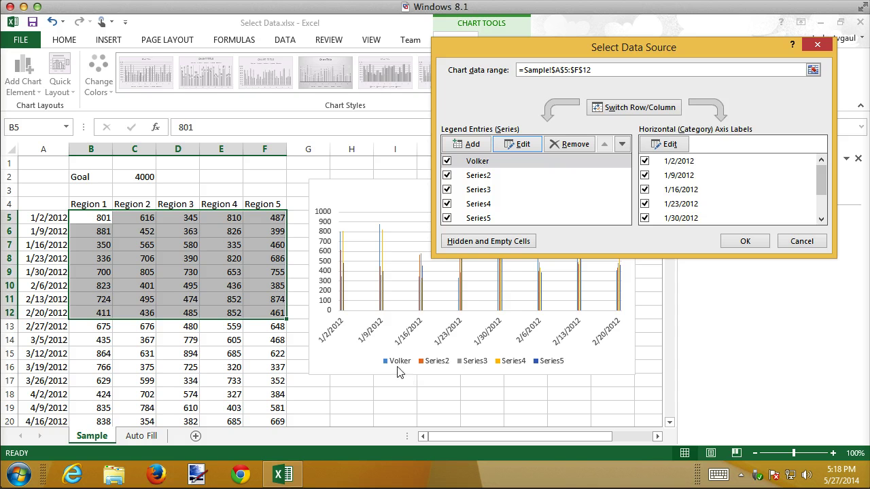
Link the first series' name to the Region 1 header in cell B4.
left_click(511, 146)
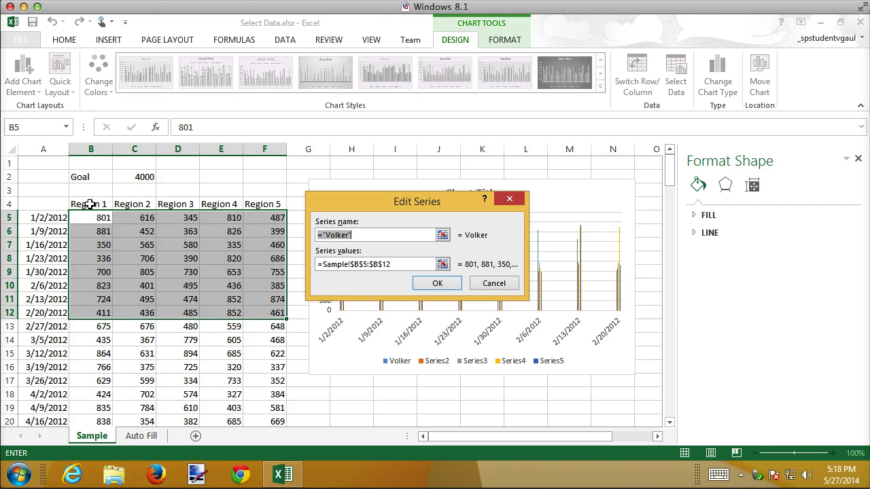
left_click(89, 204)
left_click(437, 284)
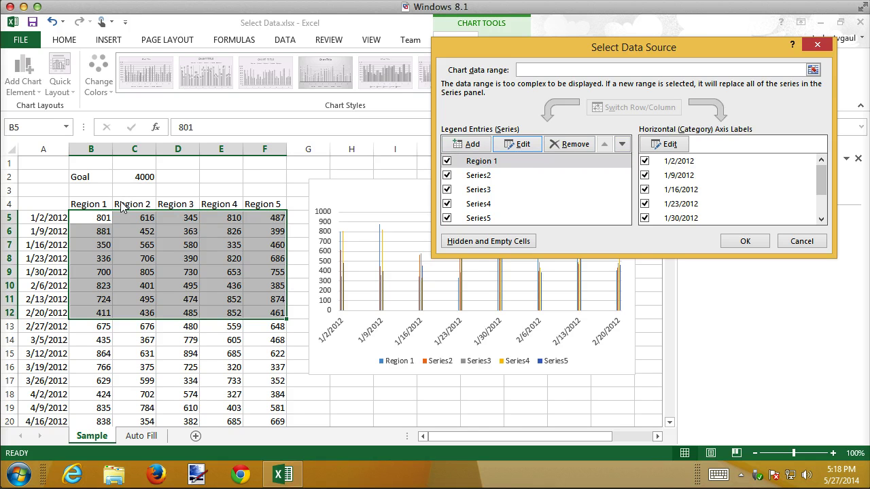
Link the second and third series' names to the Region 2 and Region 3 headers in C4 and D4.
left_click(484, 176)
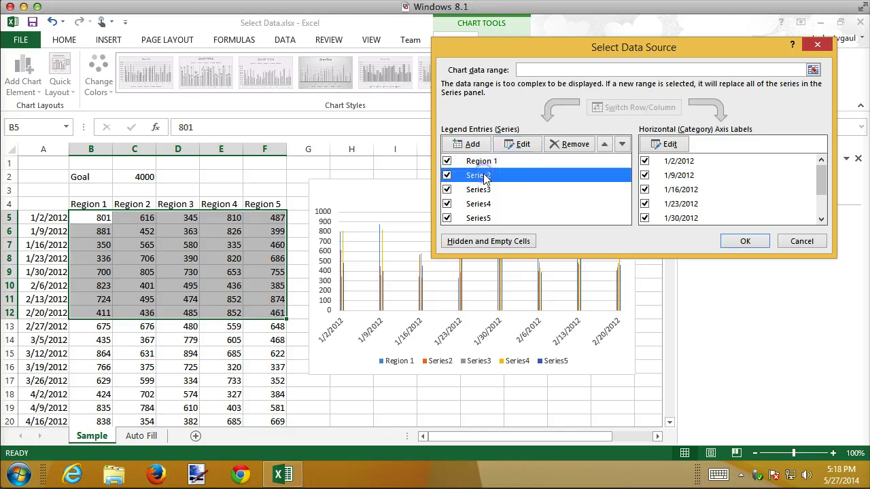
left_click(523, 145)
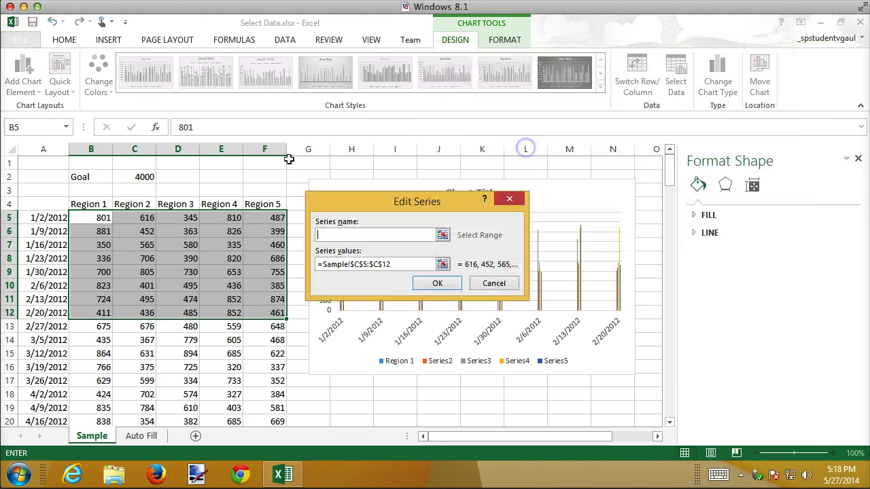
left_click(133, 208)
left_click(439, 284)
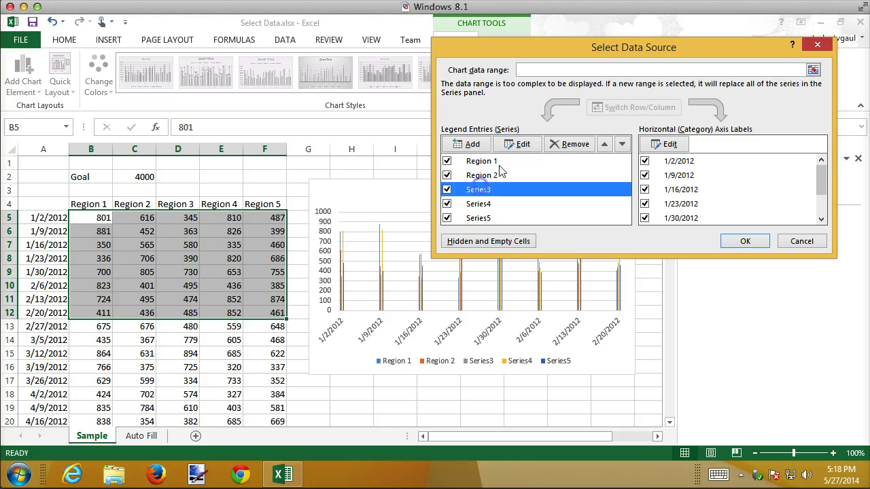
left_click(479, 189)
left_click(523, 144)
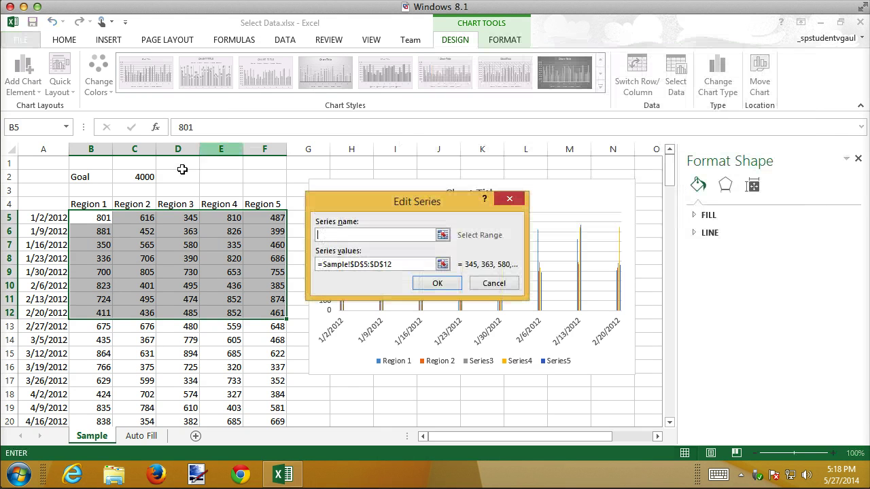
left_click(180, 205)
left_click(437, 283)
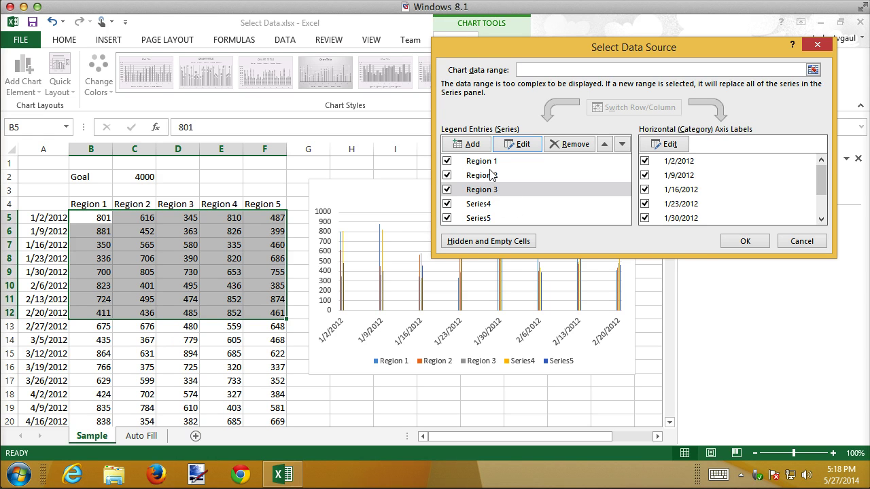
Link the fourth series' name to the Region 4 header in E4 and move that series to the front of the order.
left_click(485, 206)
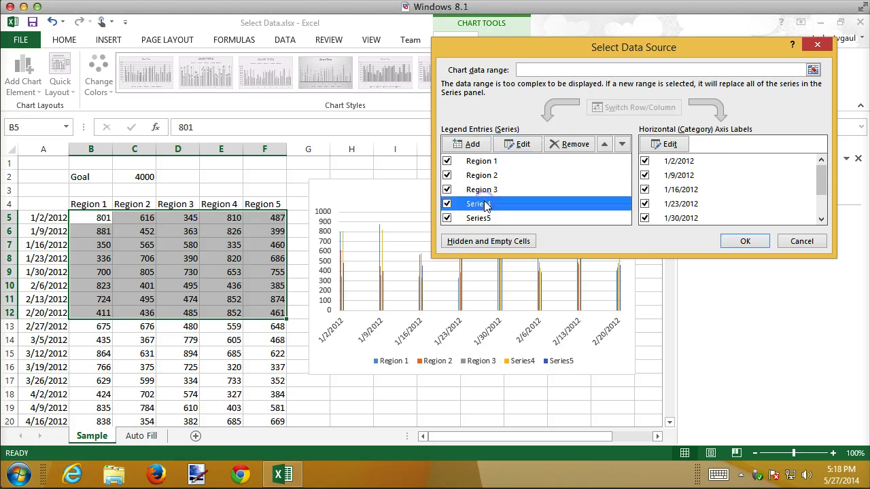
left_click(535, 150)
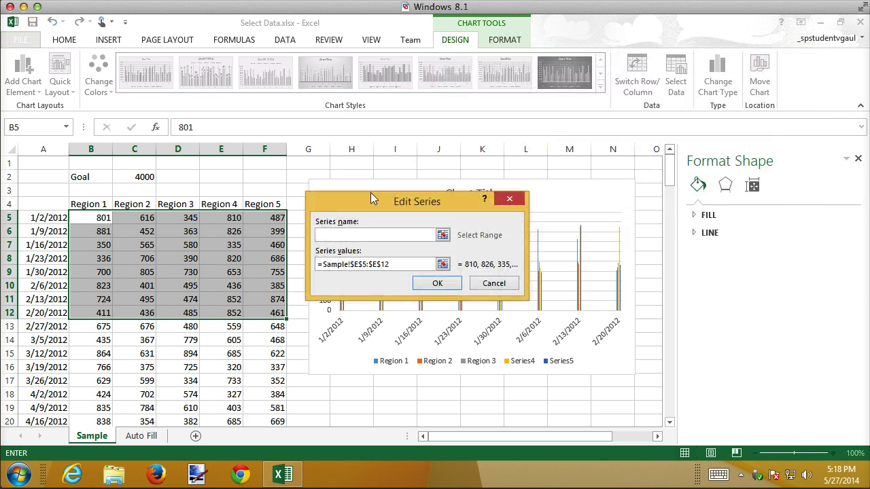
left_click(237, 207)
left_click(427, 283)
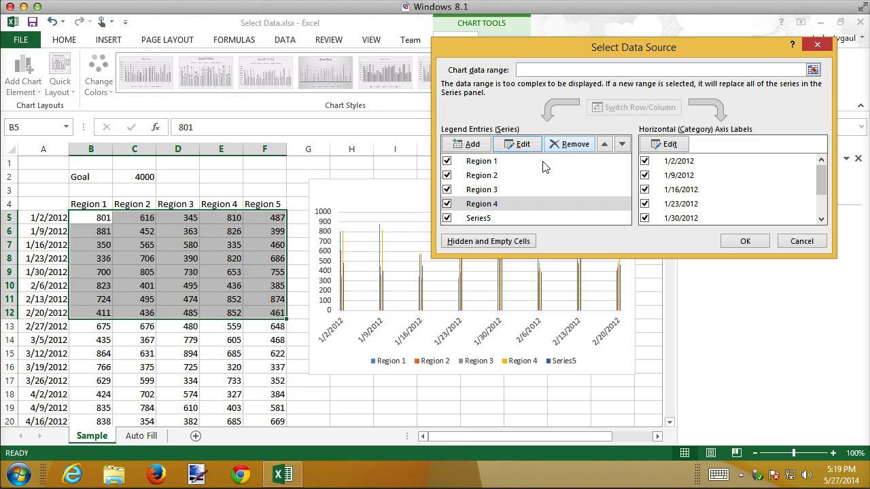
left_click(605, 151)
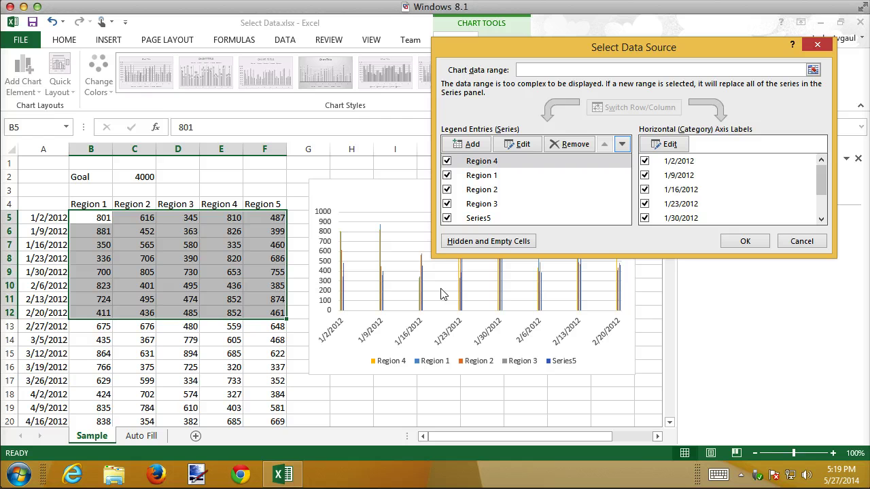
Discard the data source changes and delete the chart made from B5:F12.
left_click(803, 241)
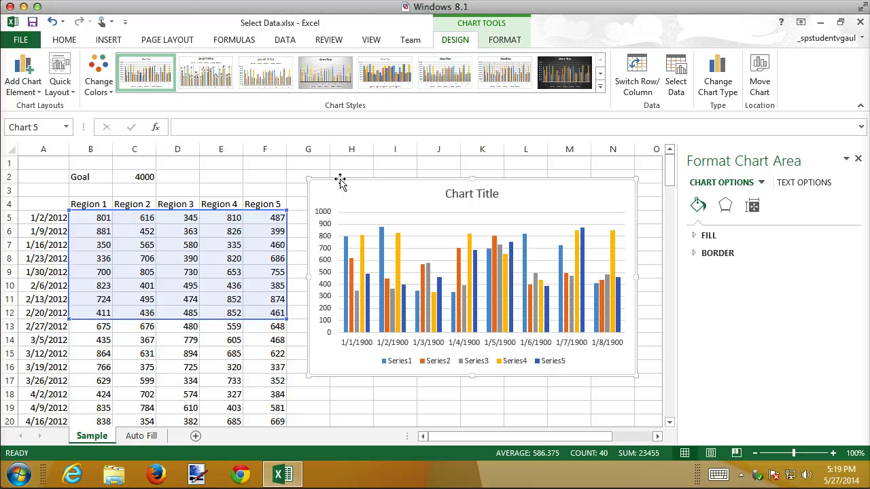
key("Delete")
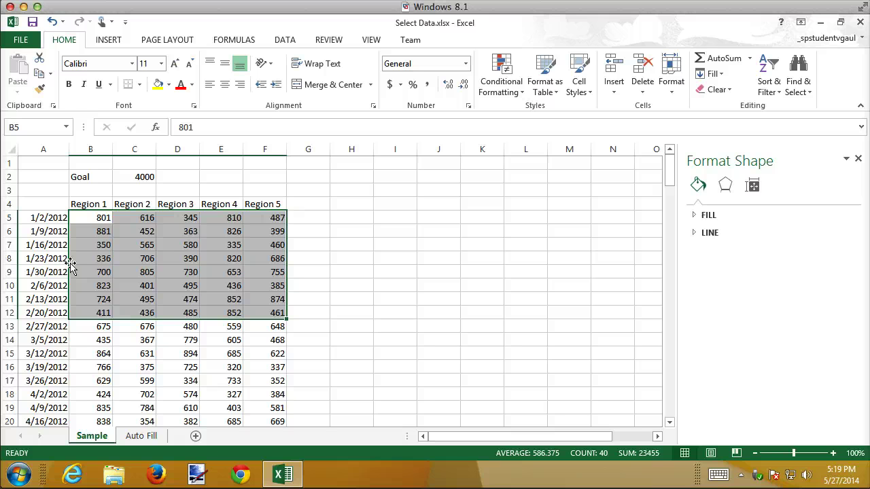
Enter the header Total in cell G4.
left_click(305, 207)
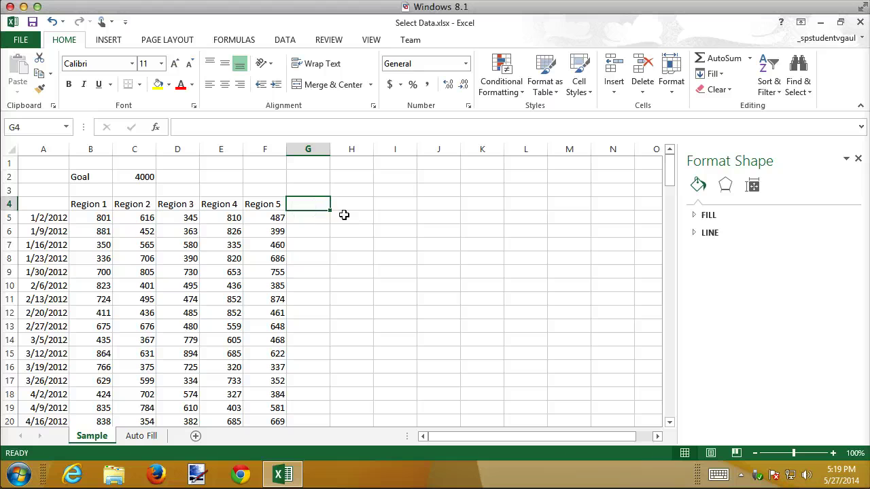
type("Toal")
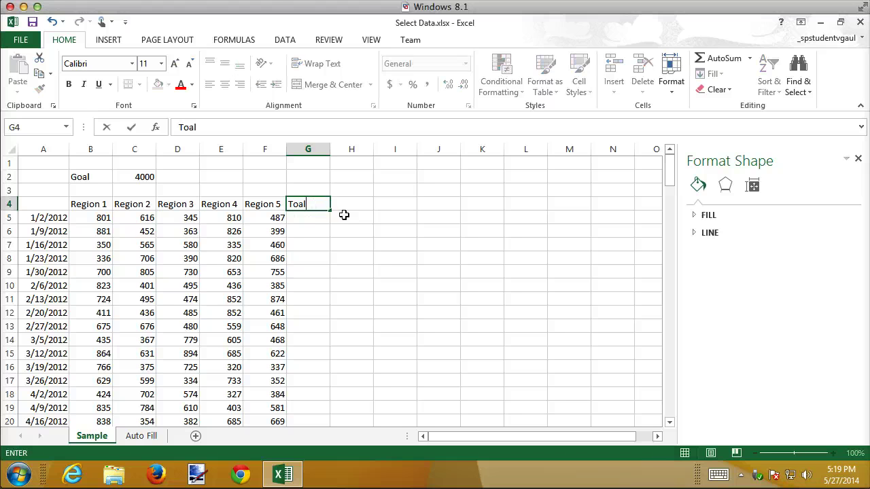
key("Return")
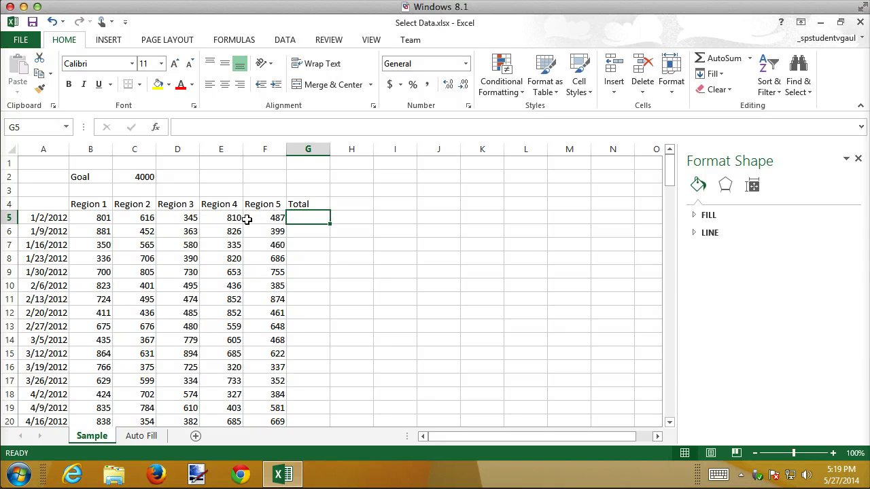
Sum B5:F5 in G5 with AutoSum and fill the formula down through G29.
left_click(724, 59)
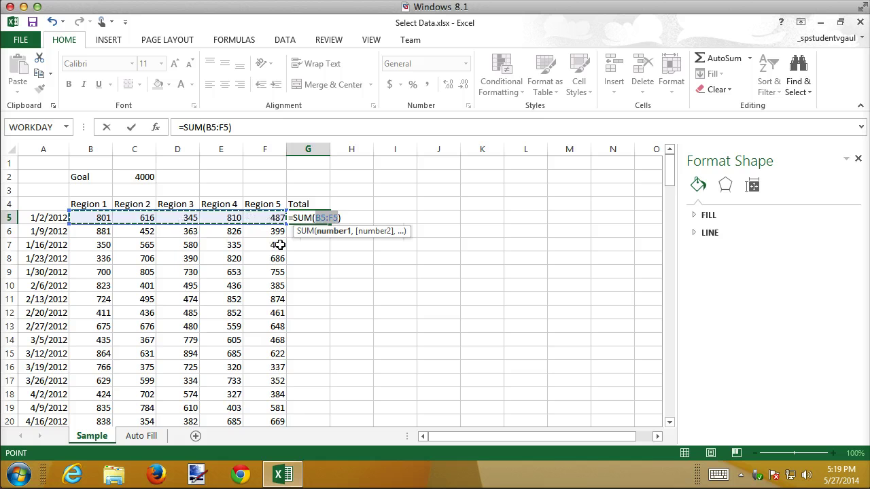
key("Return")
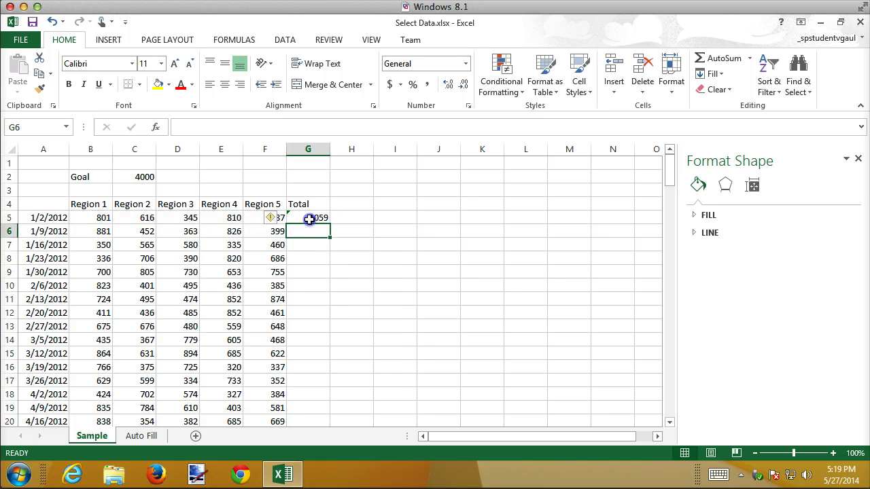
left_click(307, 220)
left_click_drag(335, 224, 325, 345)
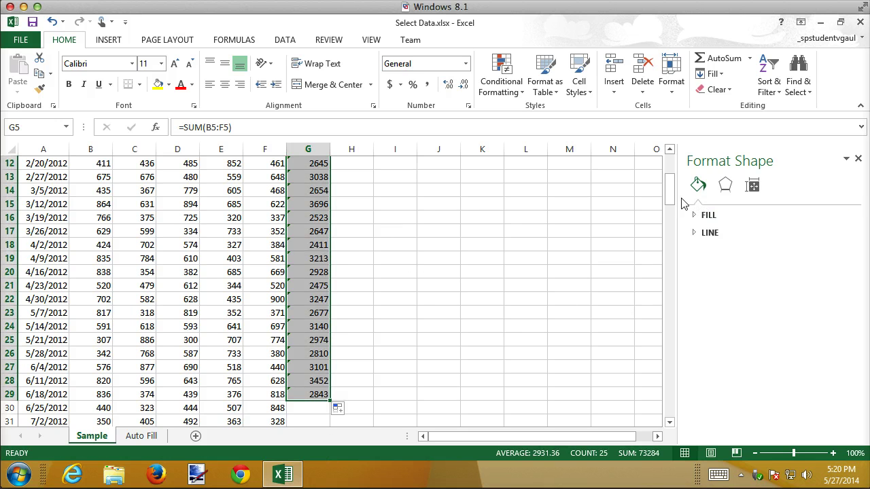
Insert the first recommended Clustered Column chart from A4:G13, including the Total column.
left_click_drag(669, 185, 625, 175)
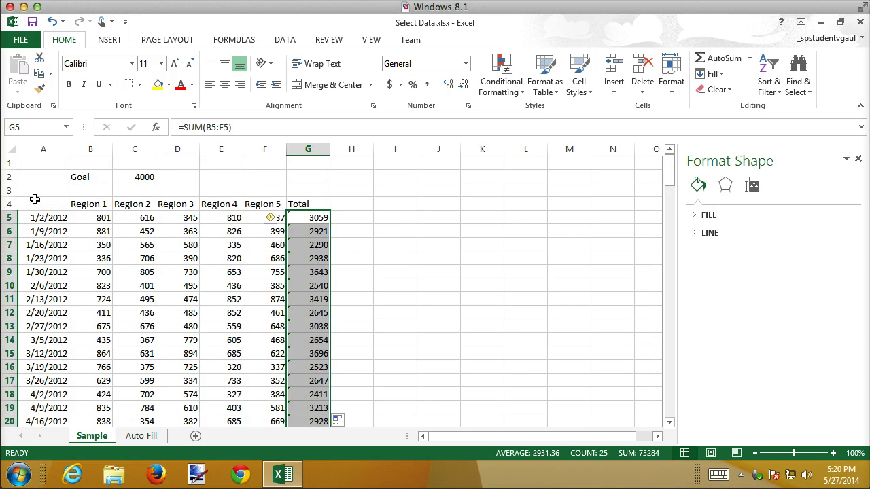
left_click_drag(35, 200, 317, 322)
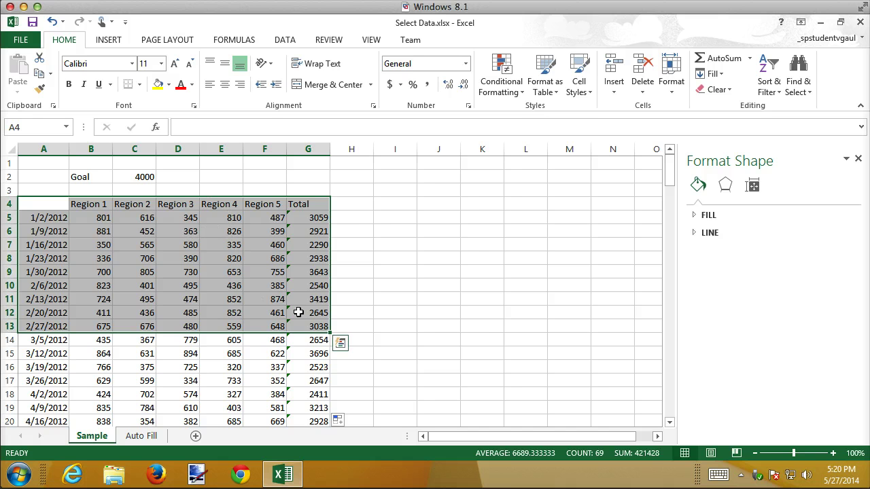
left_click(339, 344)
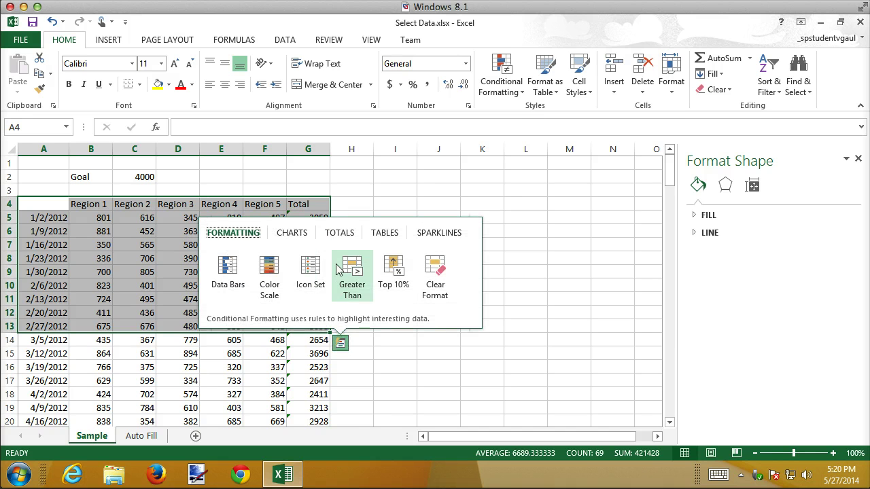
left_click(286, 232)
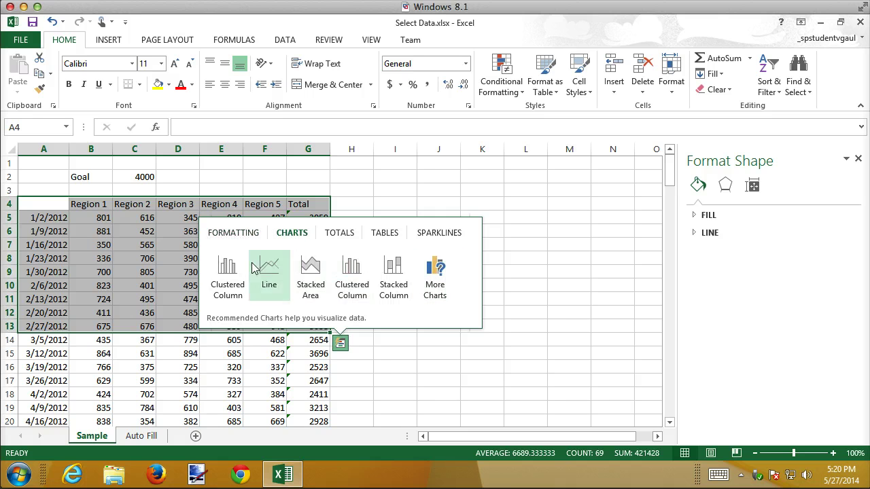
left_click(231, 272)
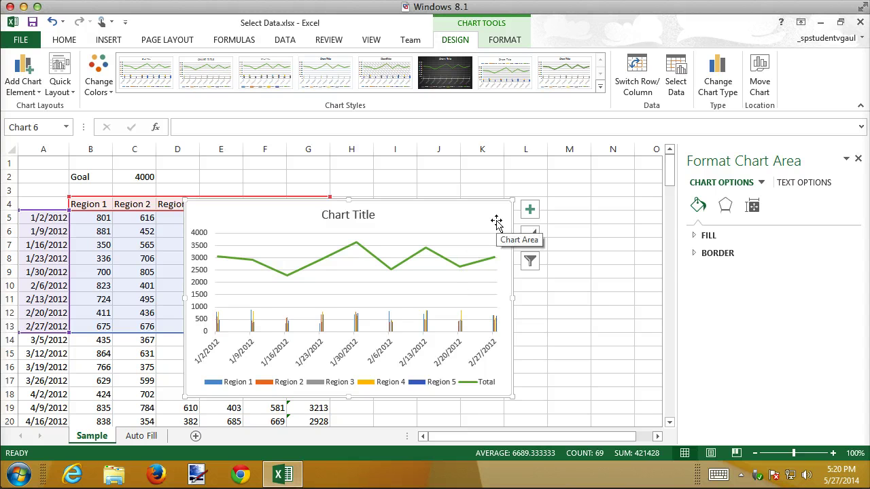
Change the chart type to Clustered Column with the dates on the horizontal axis, and delete the chart.
left_click(712, 83)
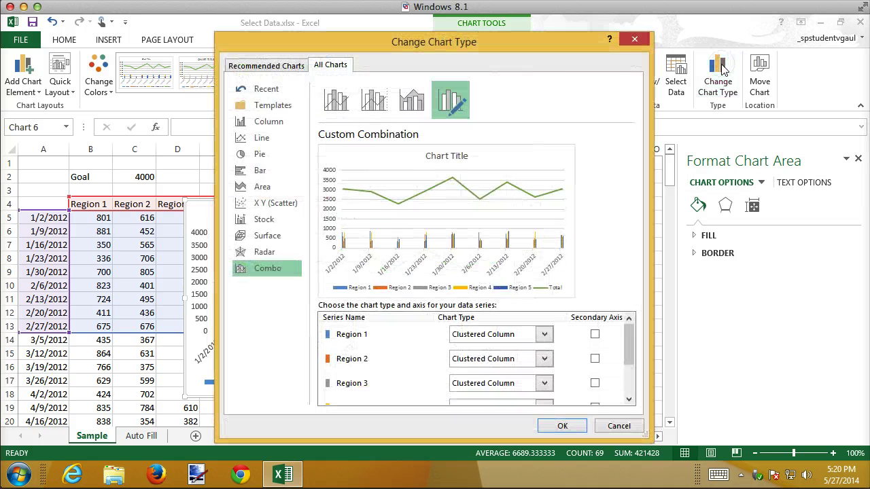
left_click(275, 126)
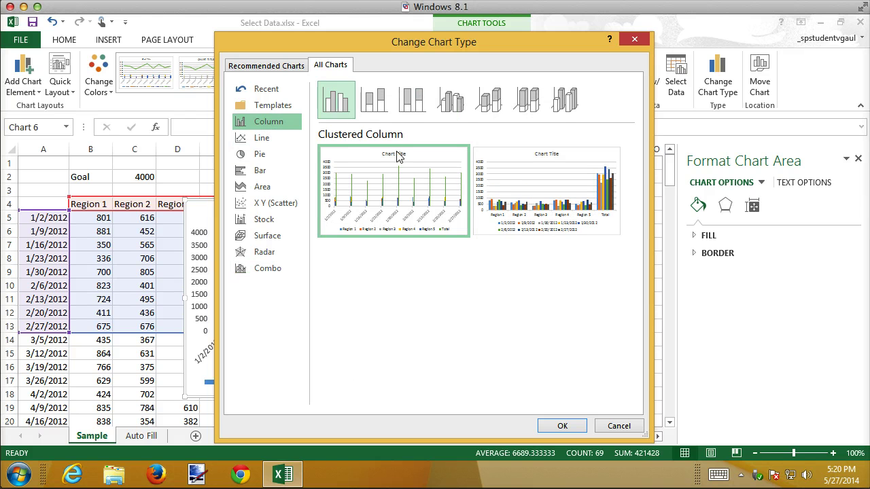
left_click(562, 426)
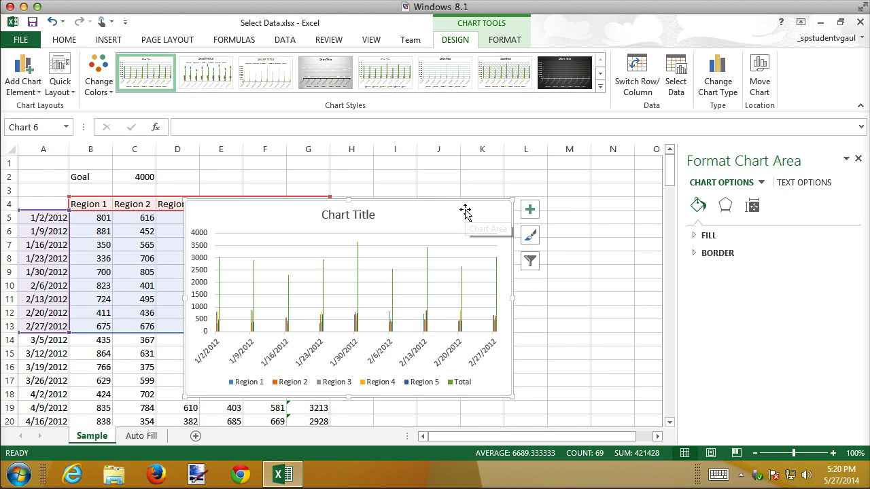
key("Escape")
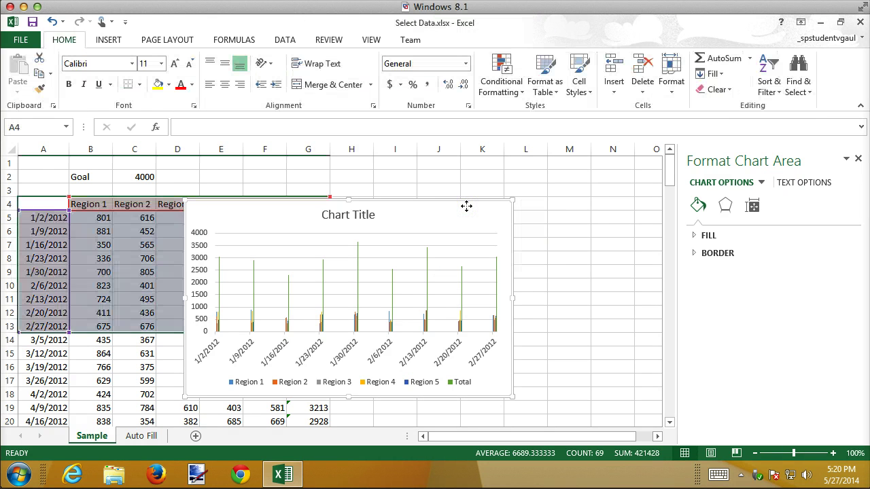
key("Delete")
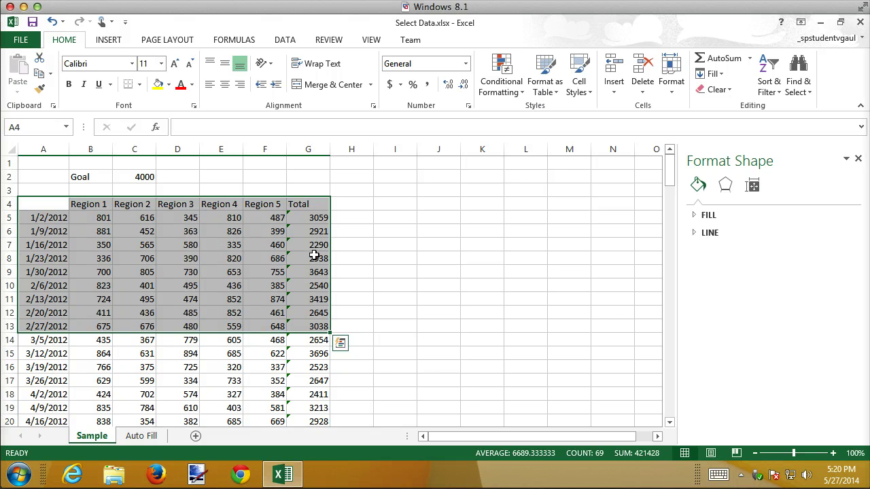
Sum each region column into B156:F156 below the data with AutoSum.
left_click(396, 256)
scroll(396, 263, "down", 20)
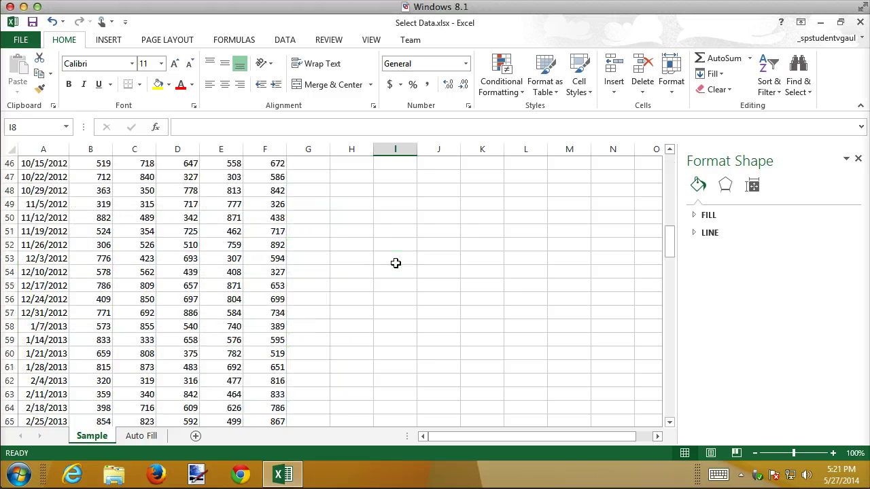
scroll(395, 264, "down", 20)
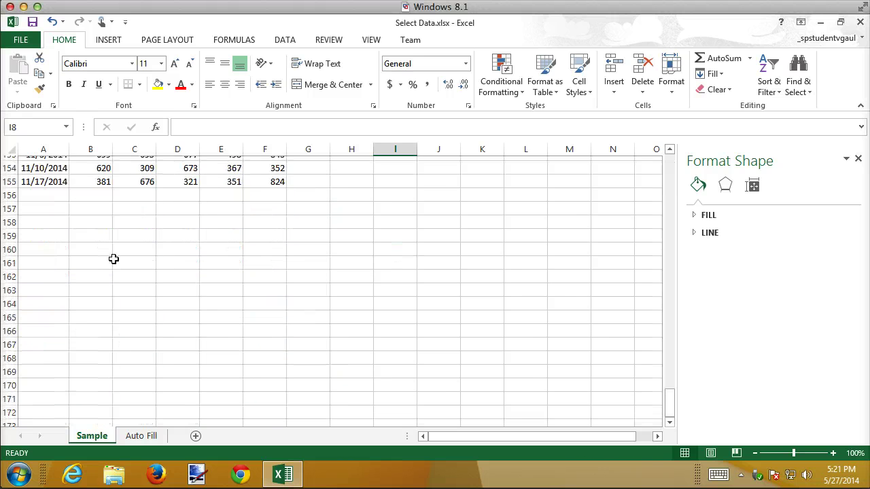
left_click_drag(78, 194, 255, 191)
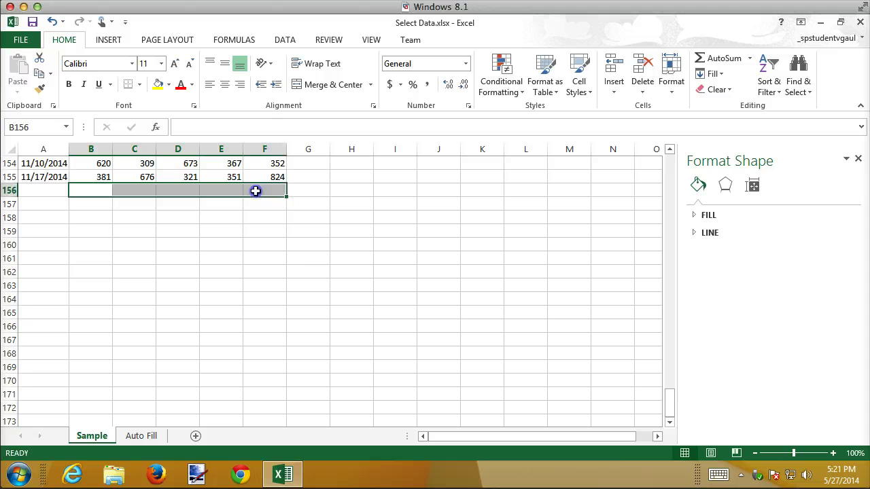
scroll(256, 191, "down", 1)
scroll(548, 274, "up", 3)
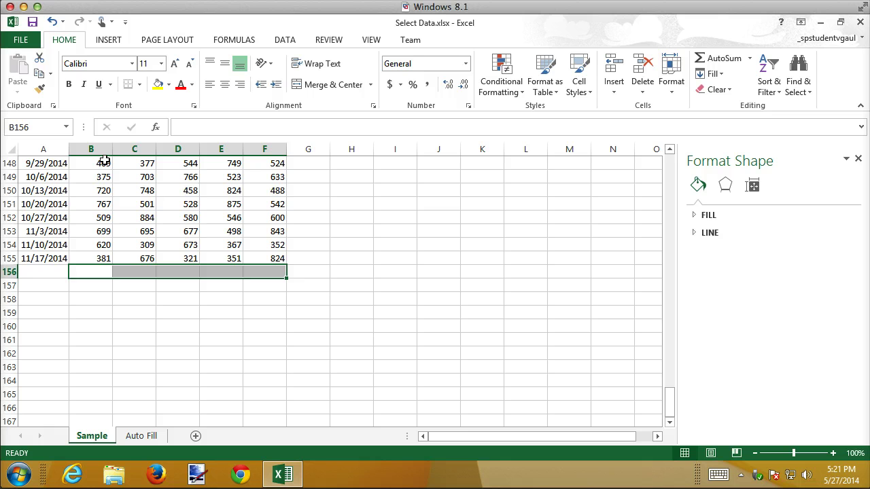
left_click(710, 58)
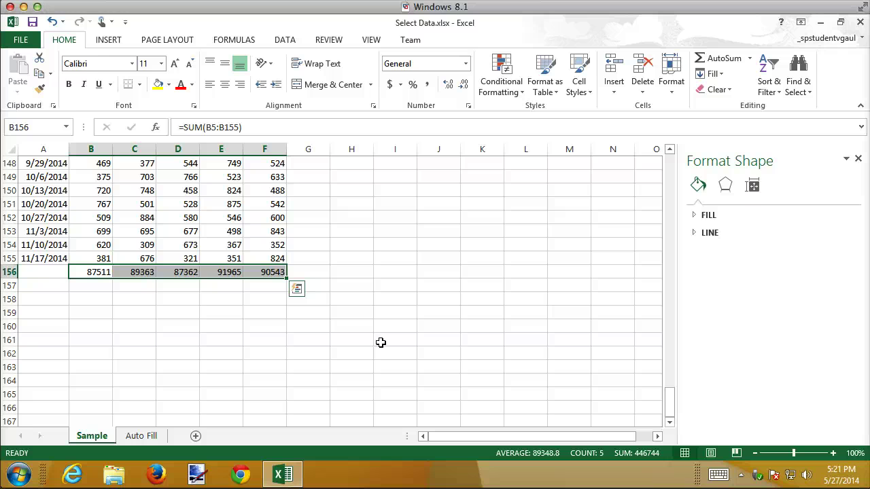
left_click(166, 304)
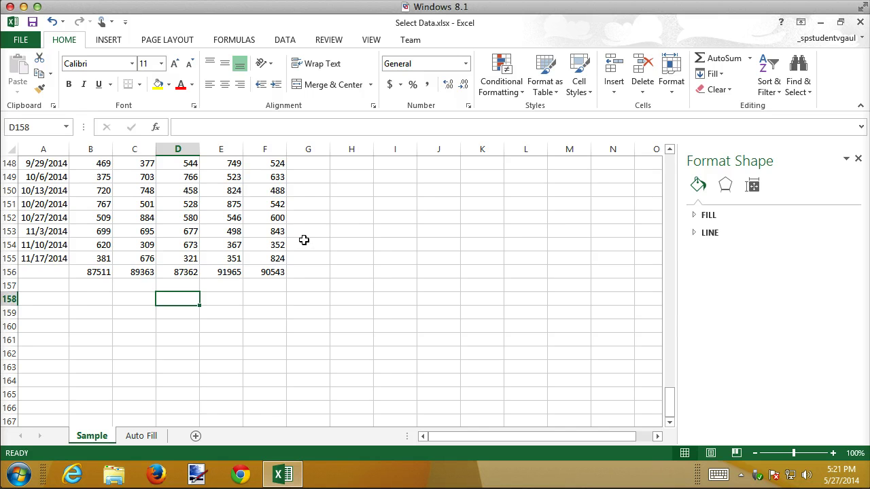
Review the region totals in B156:F156 against the region headings in B4:F4.
scroll(333, 217, "down", 1)
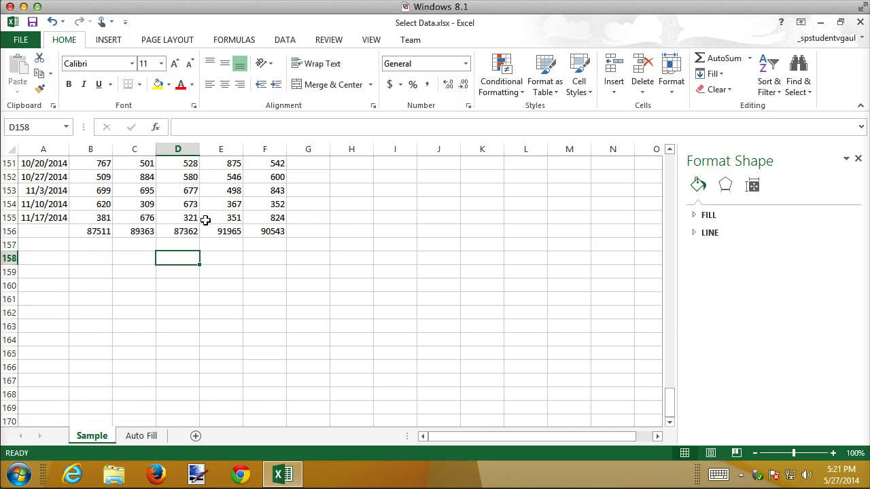
left_click_drag(86, 231, 268, 231)
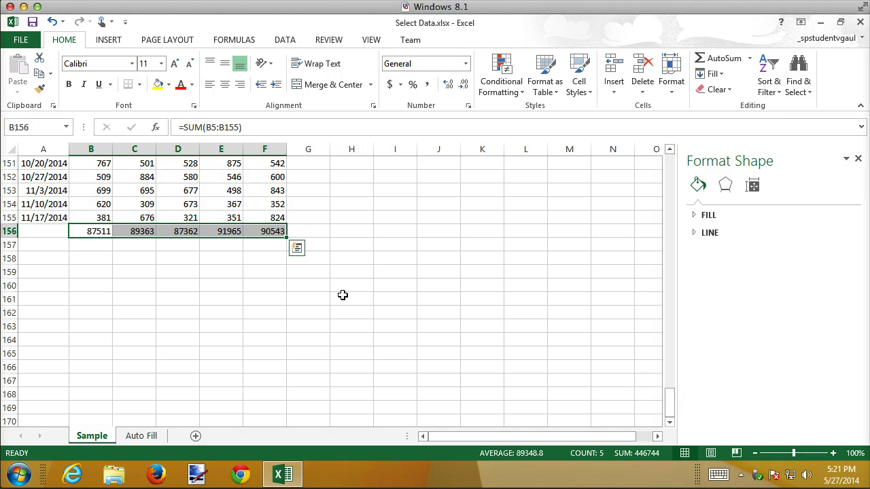
scroll(408, 267, "down", 19)
scroll(410, 266, "up", 20)
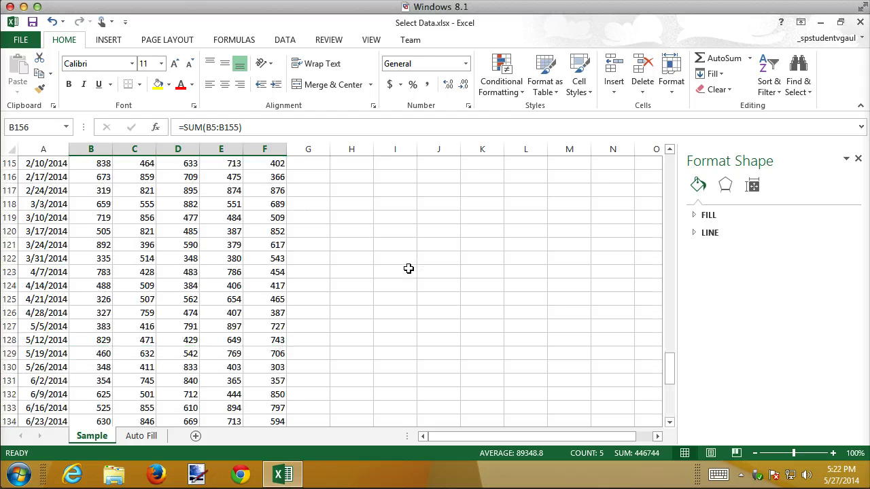
scroll(408, 268, "up", 20)
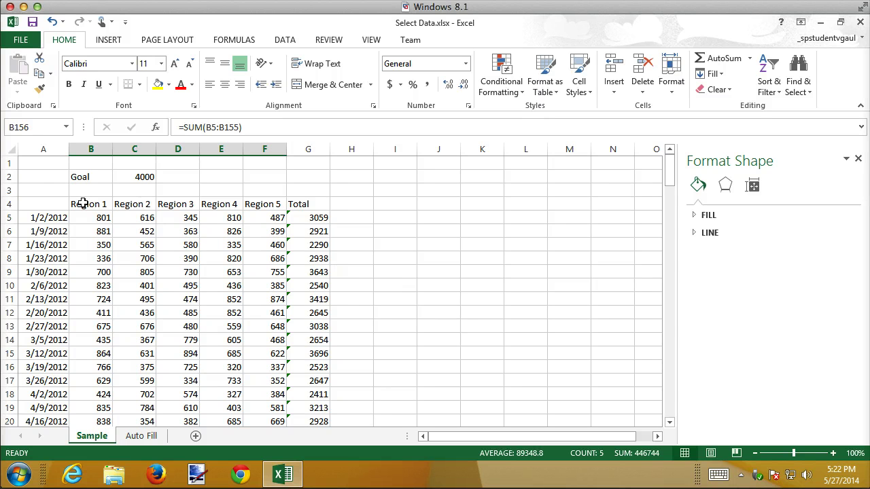
left_click_drag(82, 204, 252, 203)
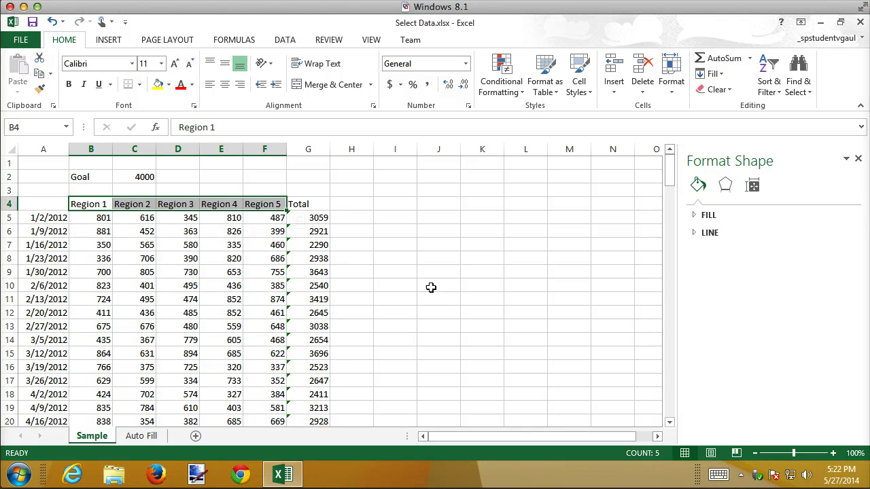
left_click(33, 287)
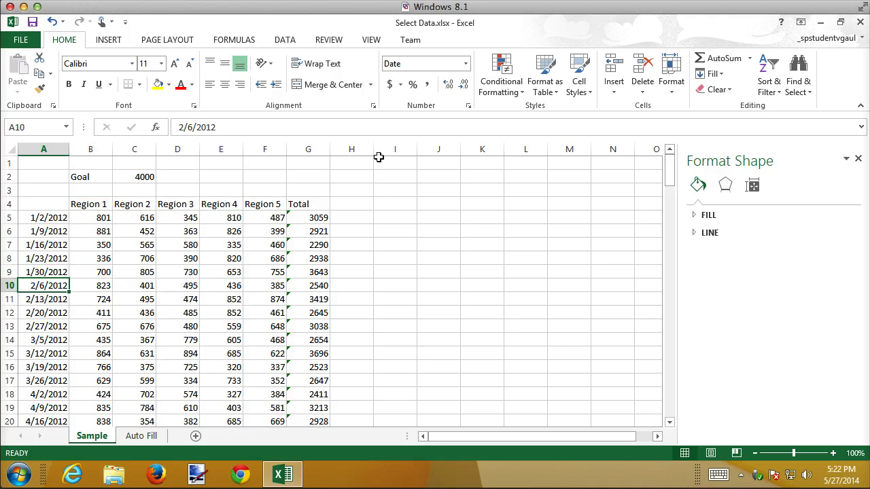
left_click(370, 40)
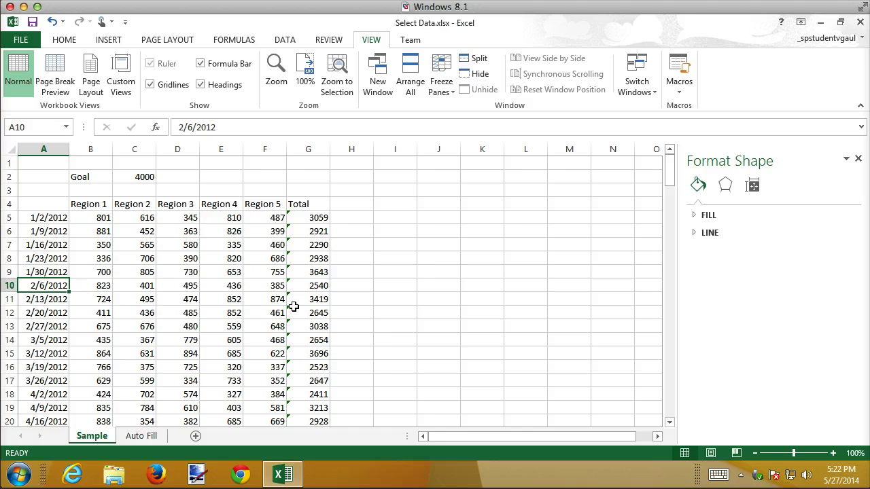
left_click(358, 299)
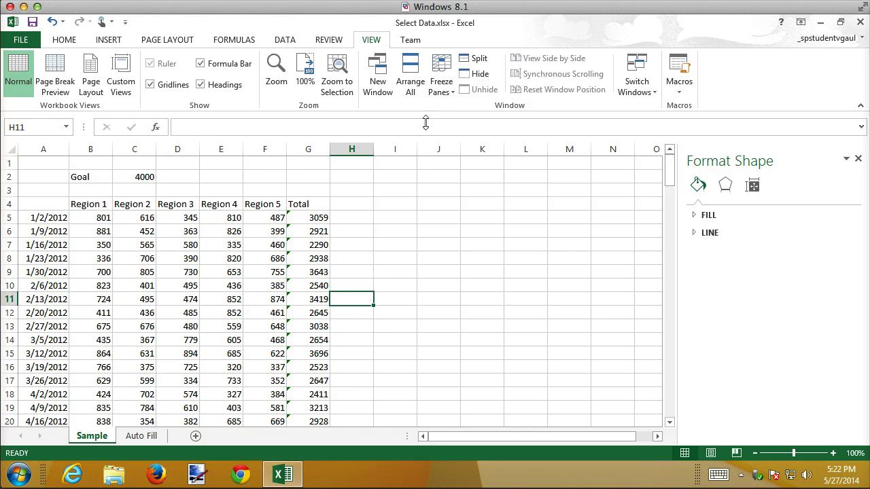
left_click(475, 59)
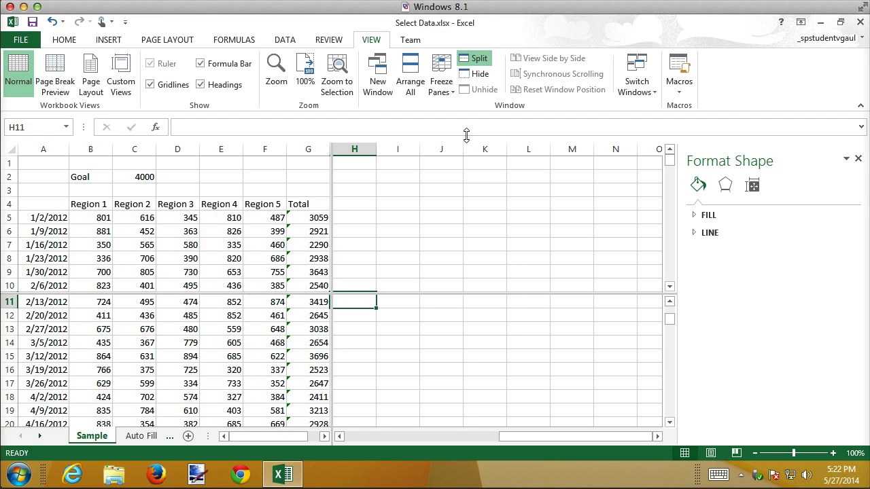
left_click(467, 61)
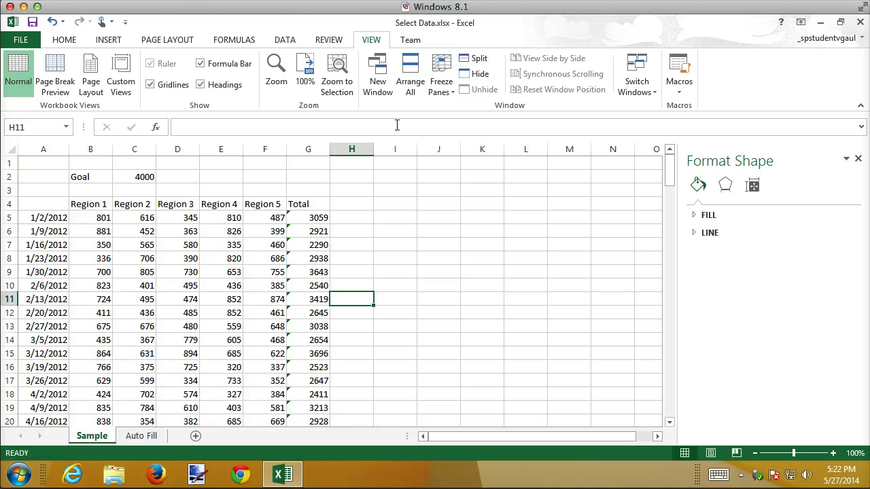
Split the window horizontally above row 11 into an upper and a lower pane.
left_click(7, 299)
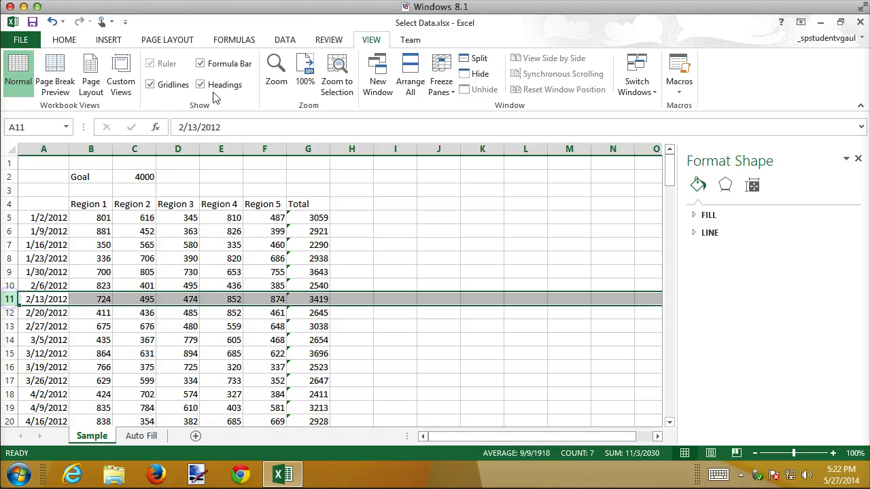
left_click(471, 60)
left_click(490, 260)
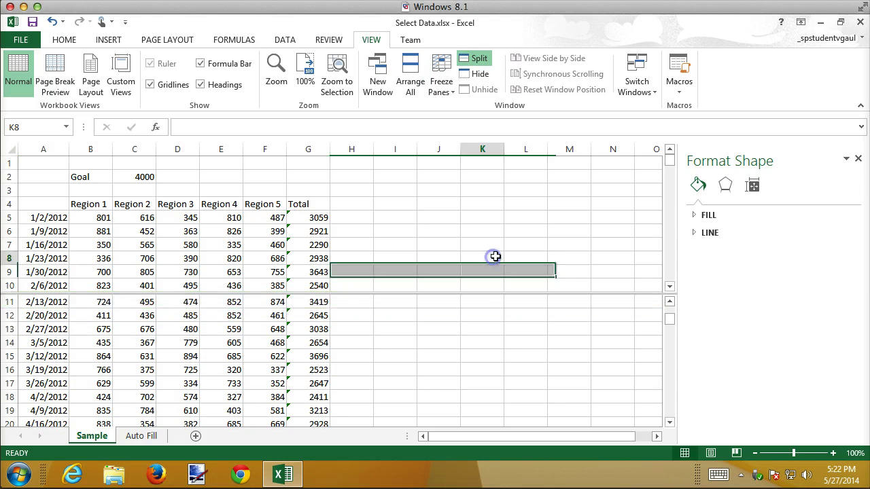
Bring the end of the data and the totals in row 156 into view in the lower pane.
scroll(408, 372, "down", 10)
scroll(406, 370, "up", 8)
left_click(402, 368)
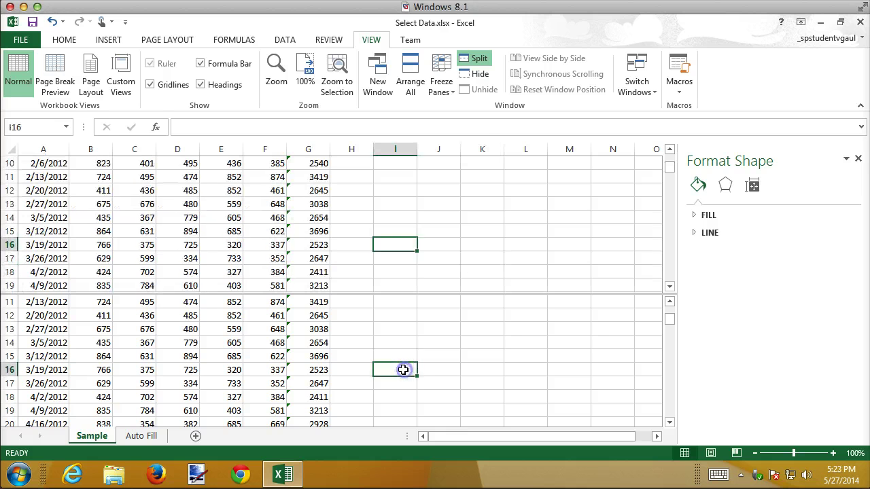
scroll(401, 367, "down", 6)
scroll(401, 367, "down", 20)
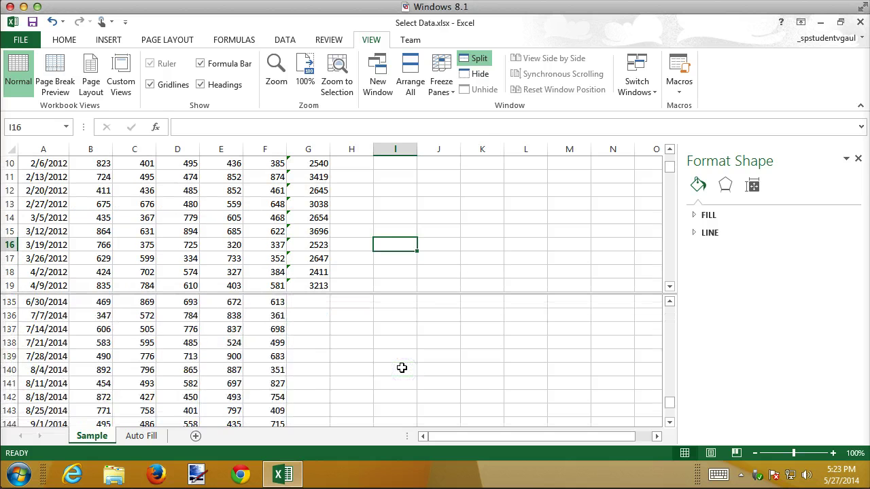
scroll(401, 367, "up", 4)
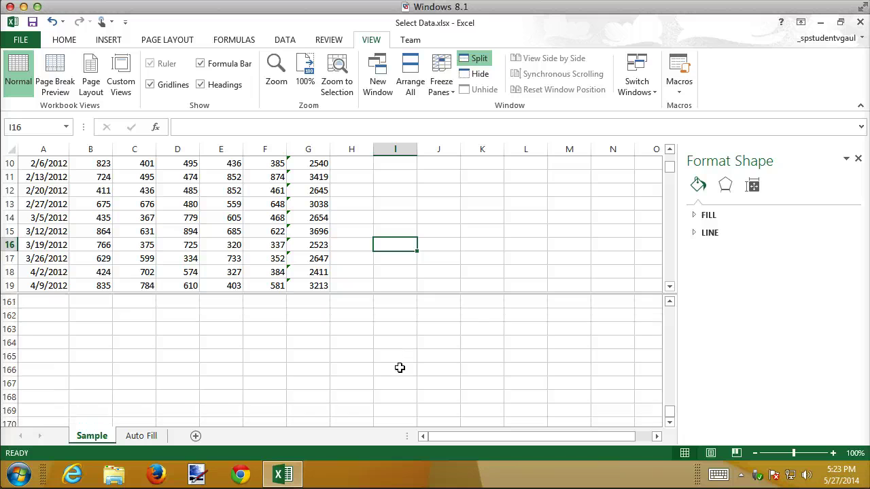
scroll(400, 369, "up", 2)
Move through the data in the upper pane independently and return it to the region headings in row 4.
left_click(221, 204)
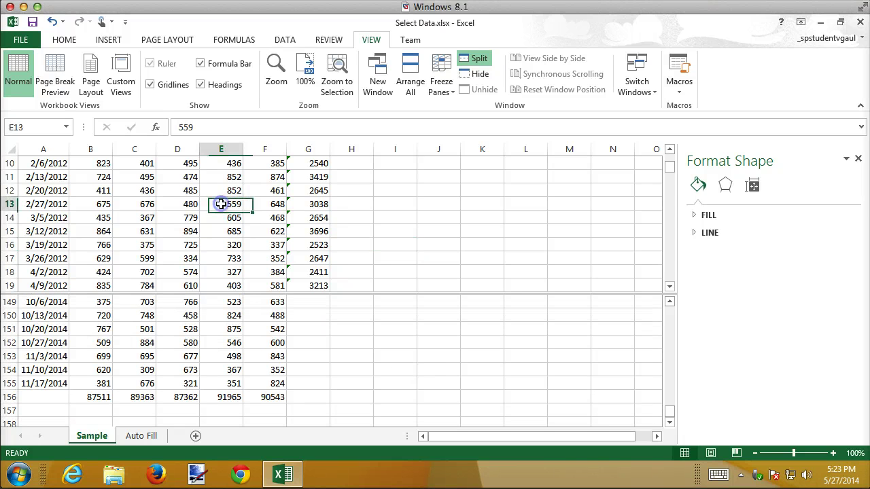
scroll(221, 206, "down", 10)
scroll(221, 205, "down", 20)
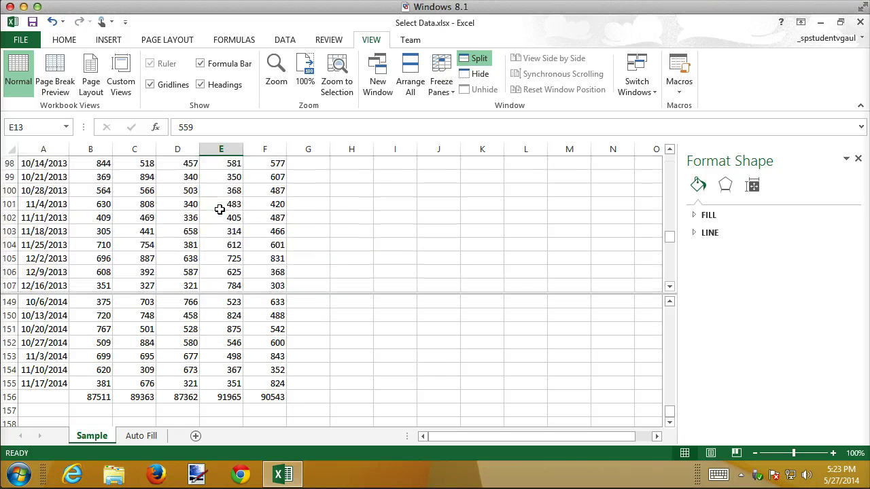
scroll(219, 209, "down", 20)
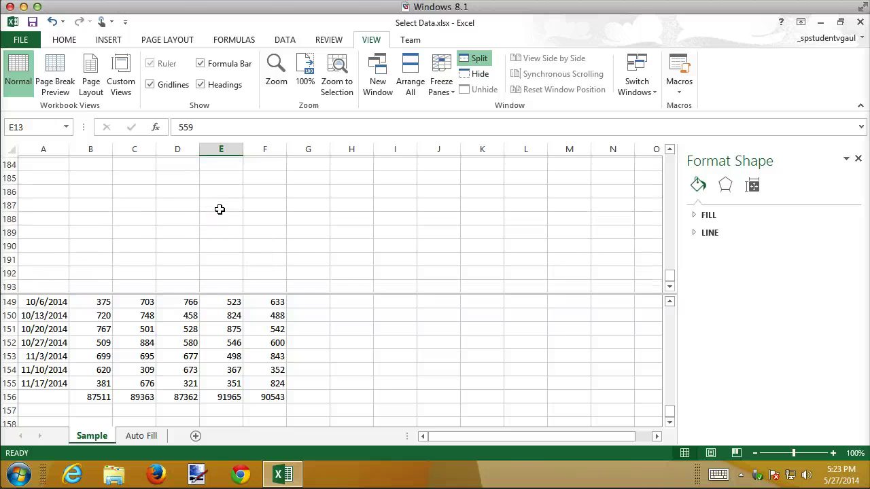
scroll(220, 209, "down", 7)
scroll(221, 211, "up", 20)
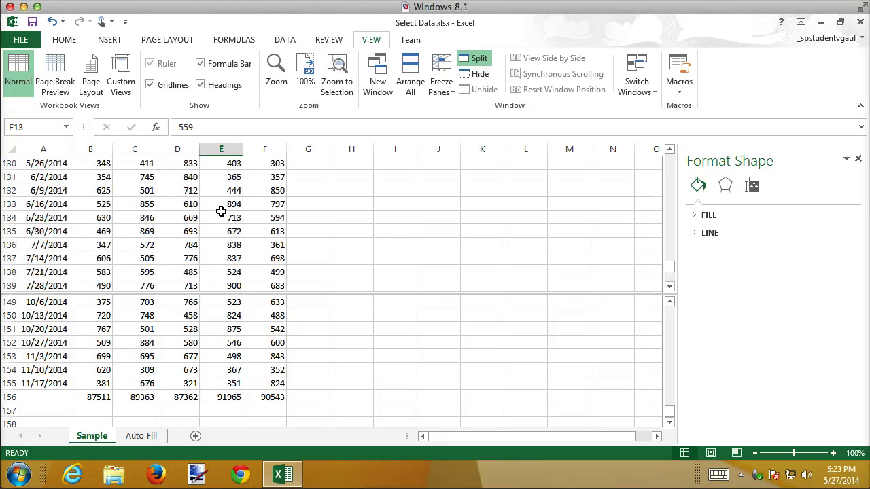
scroll(221, 211, "up", 20)
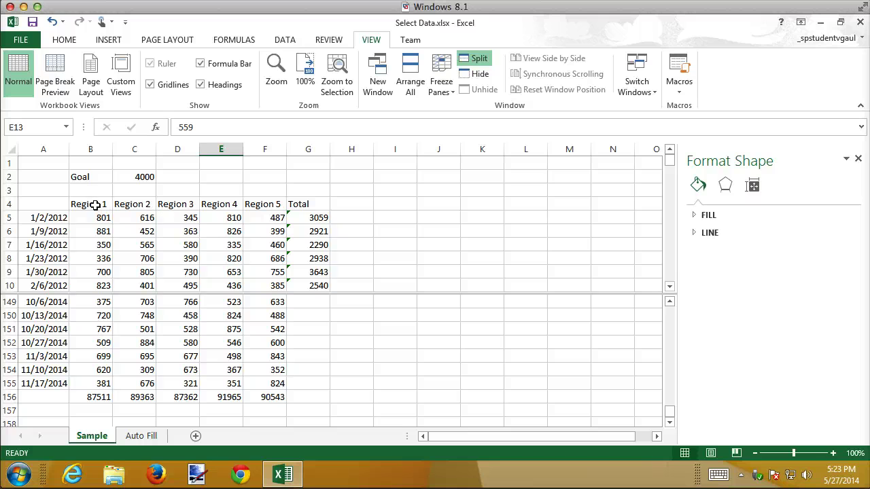
Insert a 3-D Pie chart from the region headings B4:F4 and the totals B156:F156.
left_click_drag(95, 204, 265, 204)
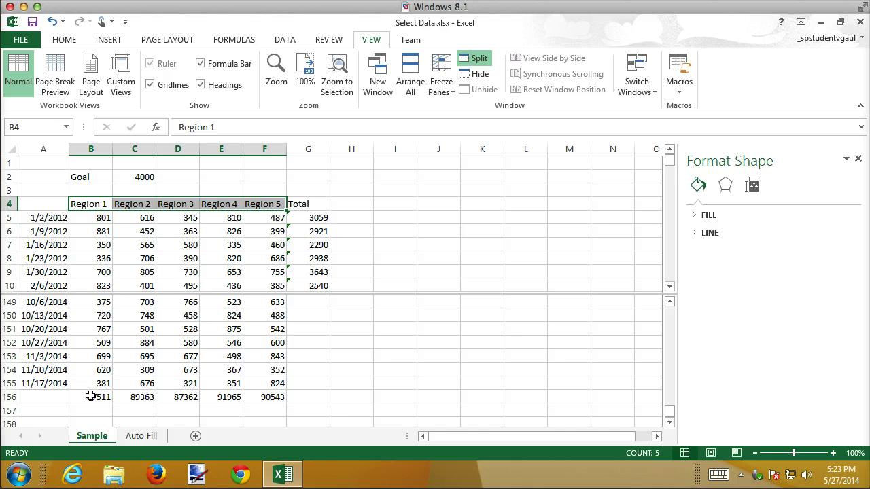
left_click_drag(91, 396, 260, 397)
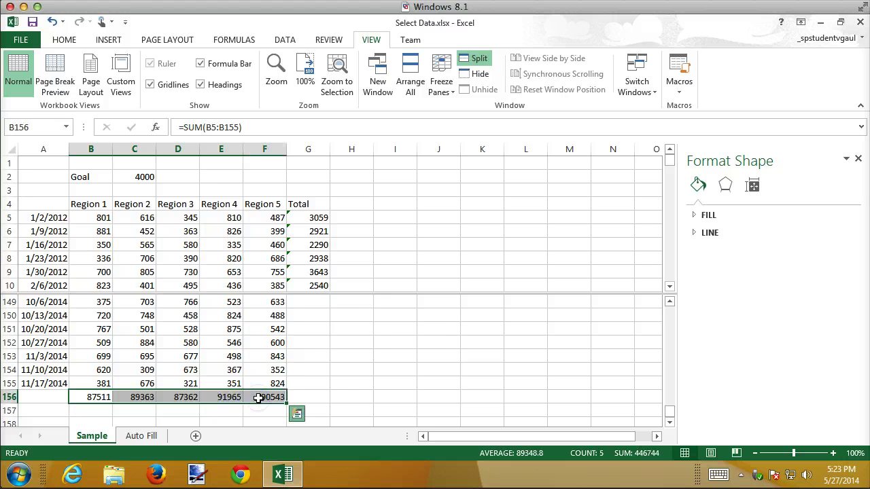
key("ctrl+q")
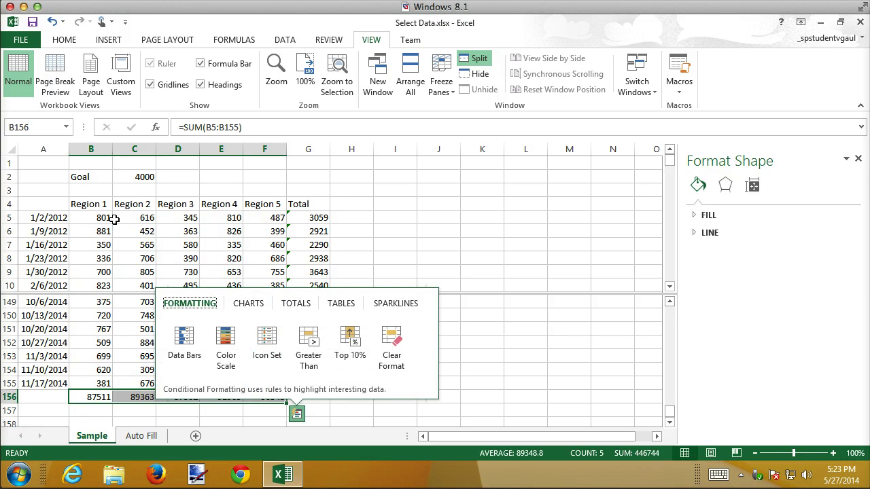
left_click_drag(95, 203, 279, 204)
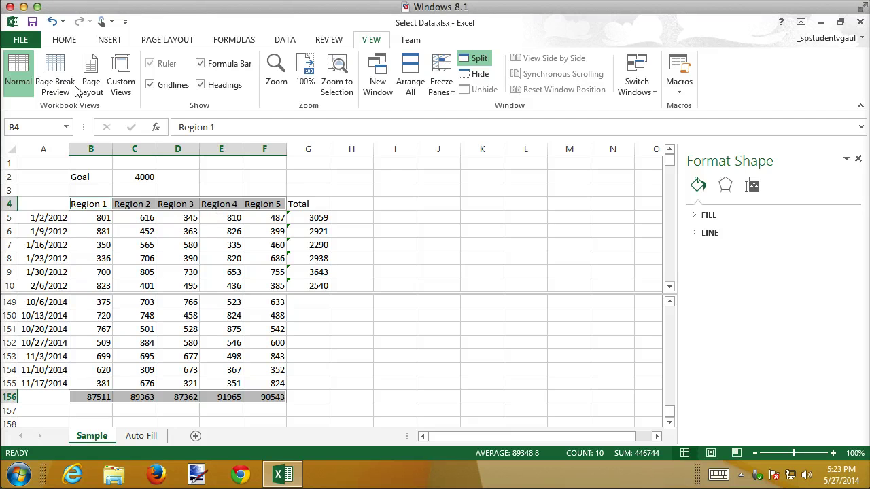
left_click(110, 39)
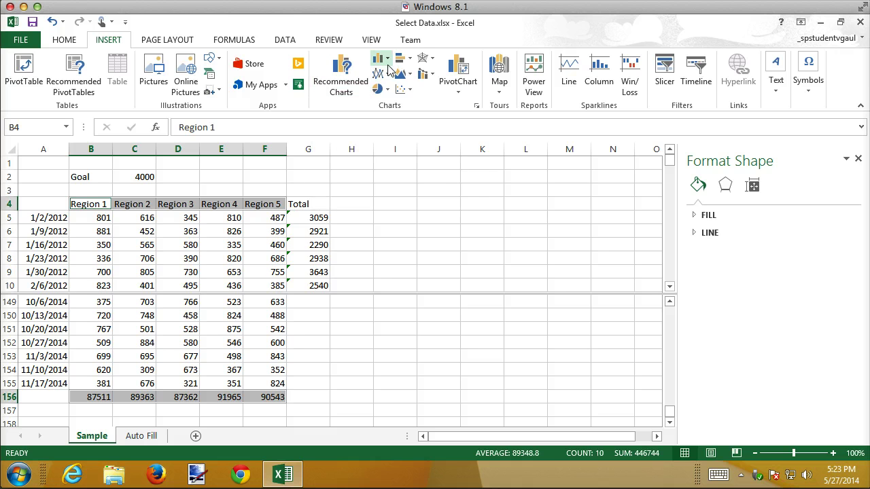
left_click(379, 89)
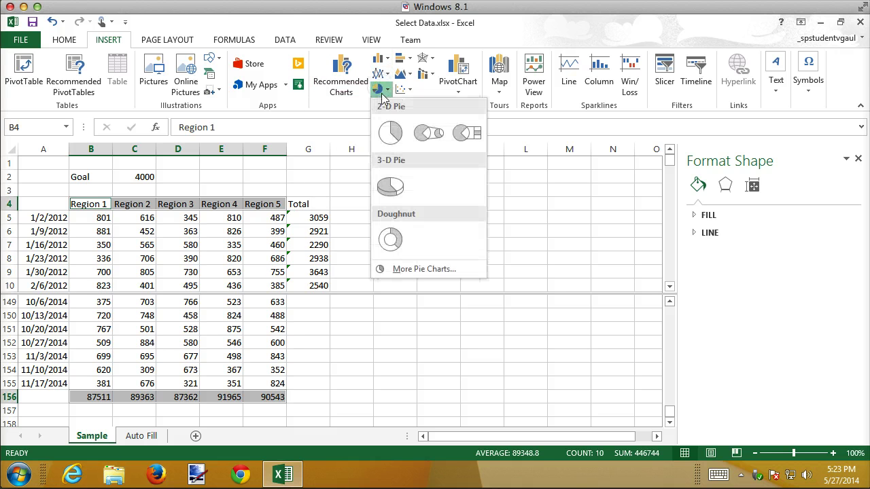
left_click(390, 189)
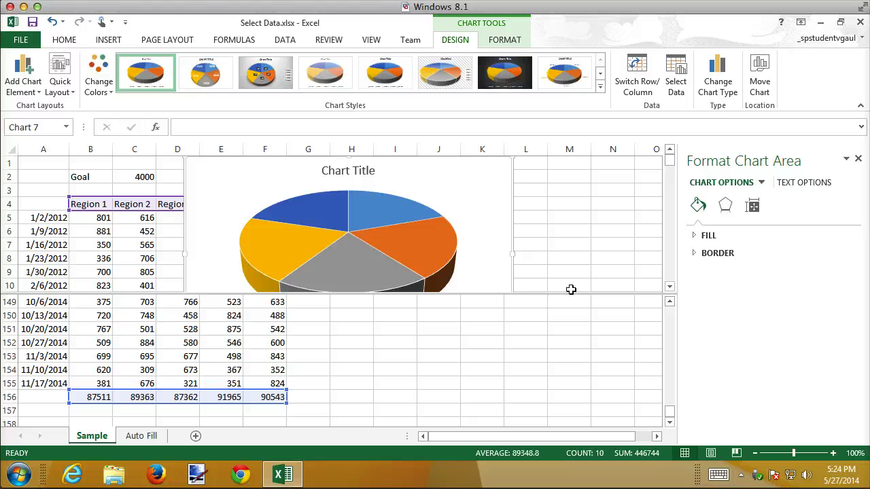
Deselect the pie chart and remove the window split.
left_click(376, 40)
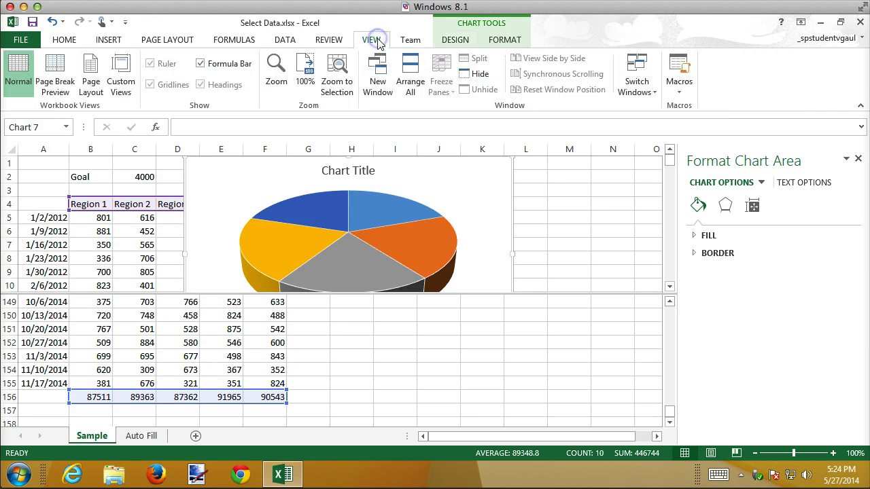
left_click(566, 299)
left_click(479, 58)
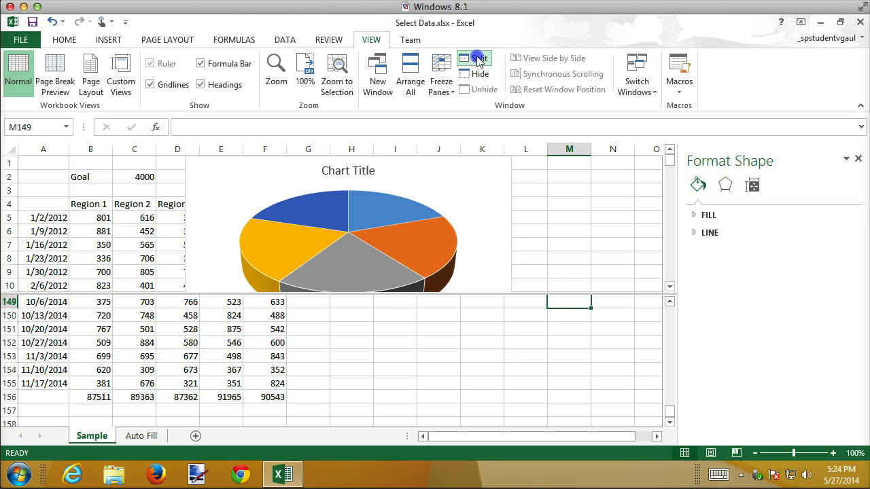
Shift the pie chart clear of the Region 3 and Region 4 data and inspect its source ranges without changing them.
left_click_drag(388, 181, 461, 207)
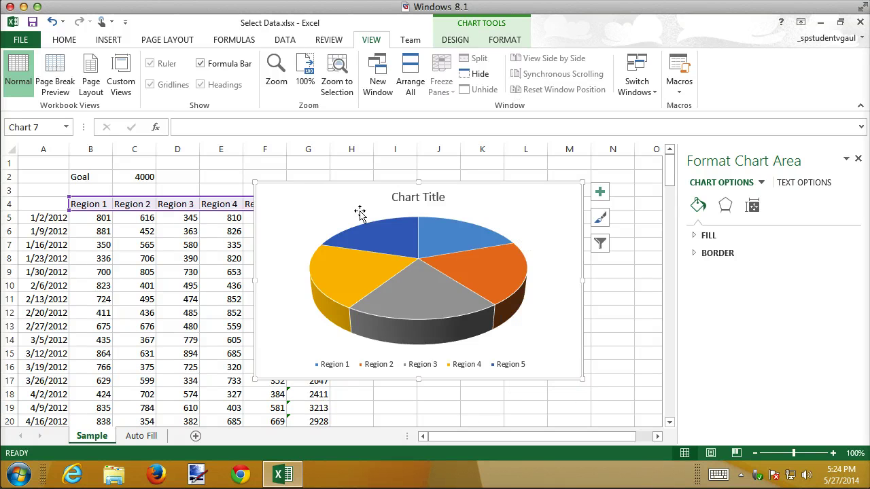
left_click(455, 40)
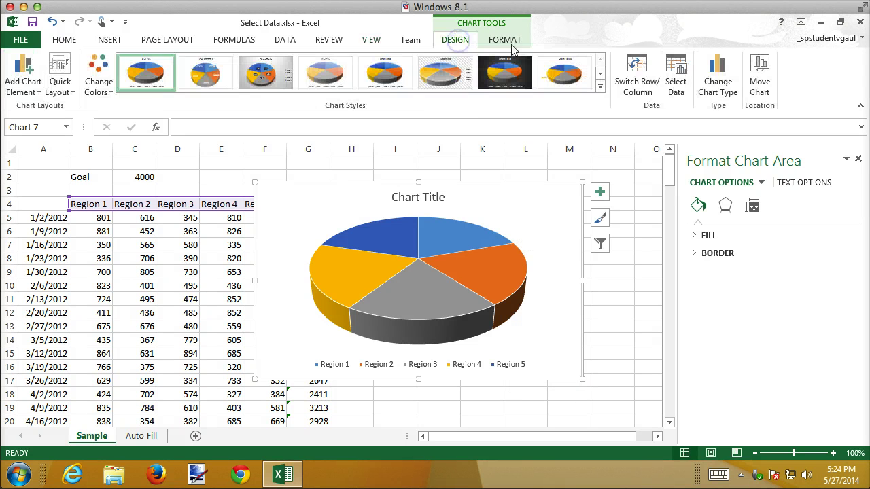
left_click(676, 71)
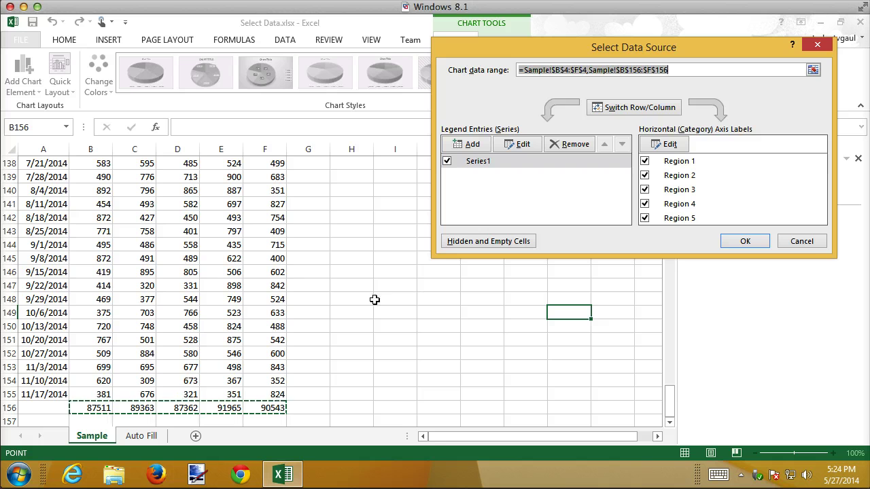
left_click(806, 242)
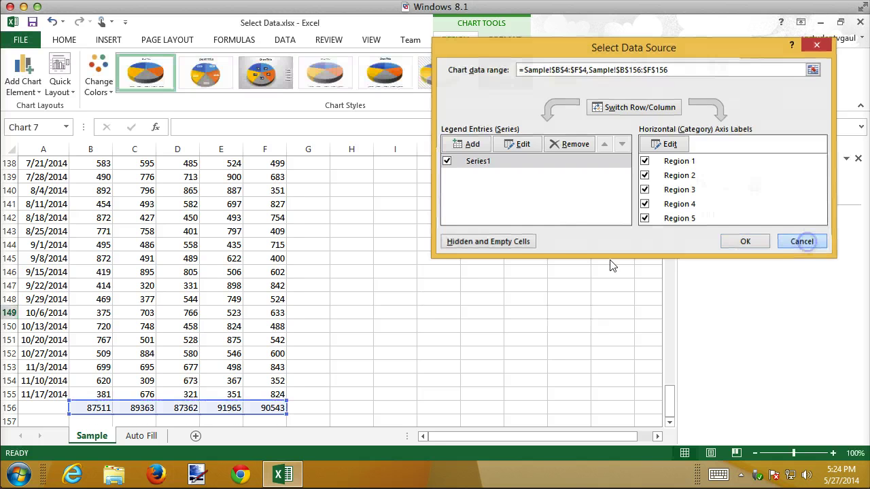
scroll(168, 336, "up", 5)
scroll(168, 336, "up", 20)
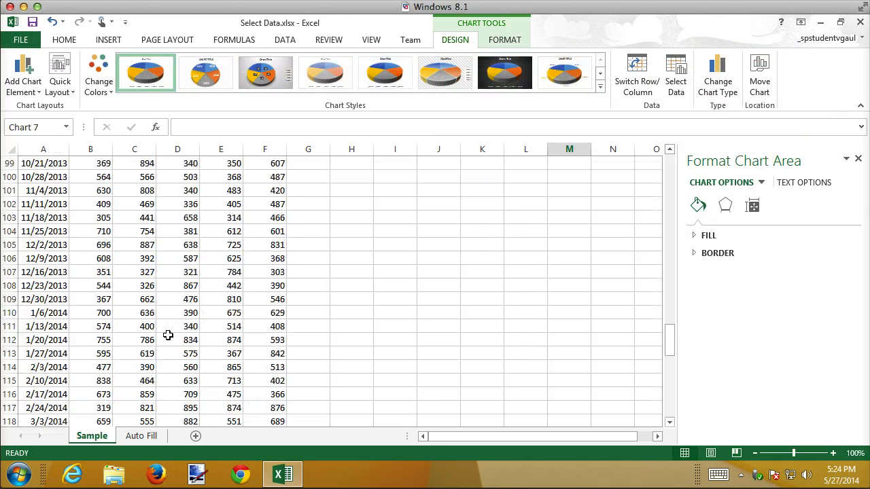
scroll(168, 336, "up", 11)
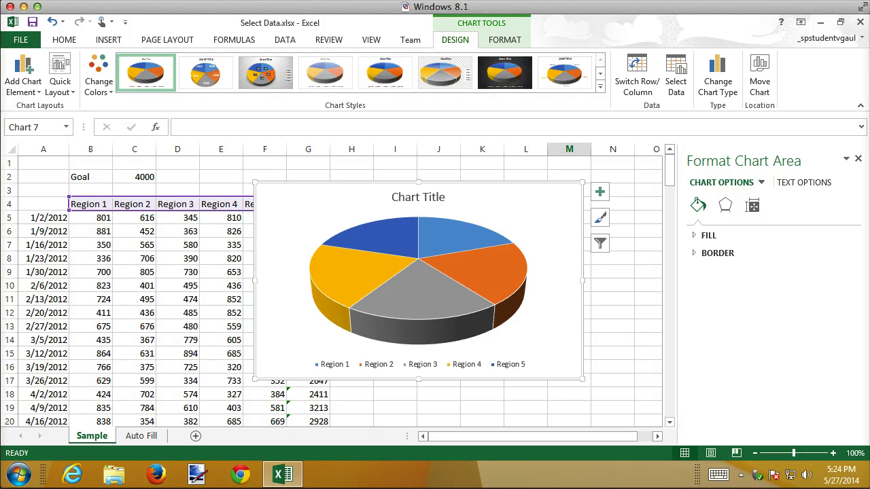
Review the pie chart's data source again, compare the totals row with the headings, and shift the chart clear of the Region 5 heading.
left_click(675, 70)
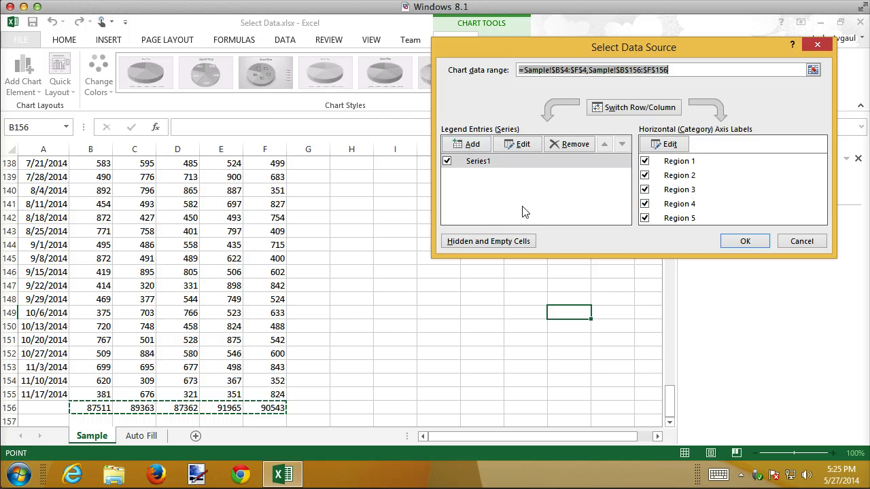
left_click(799, 242)
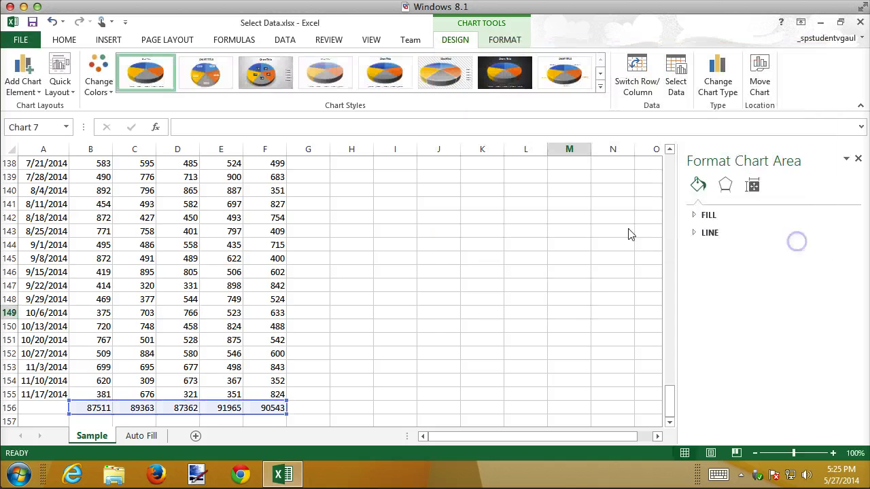
scroll(452, 303, "up", 14)
scroll(448, 297, "down", 20)
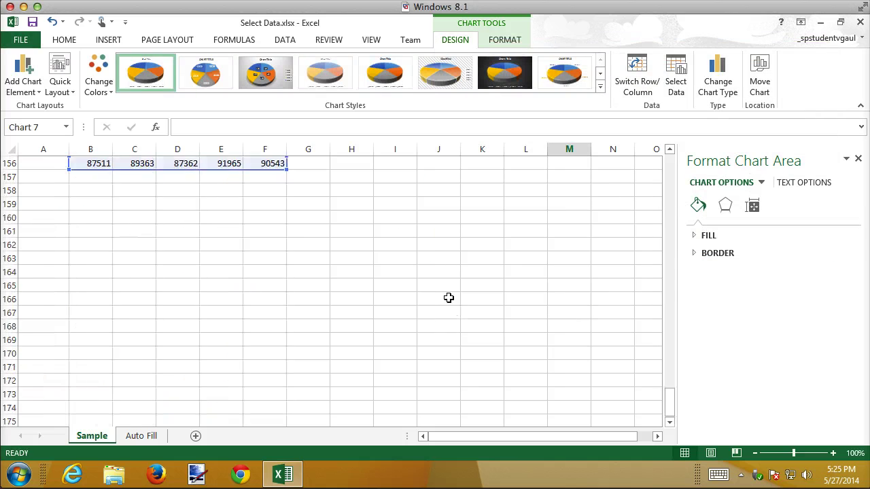
scroll(447, 298, "up", 20)
scroll(448, 298, "up", 20)
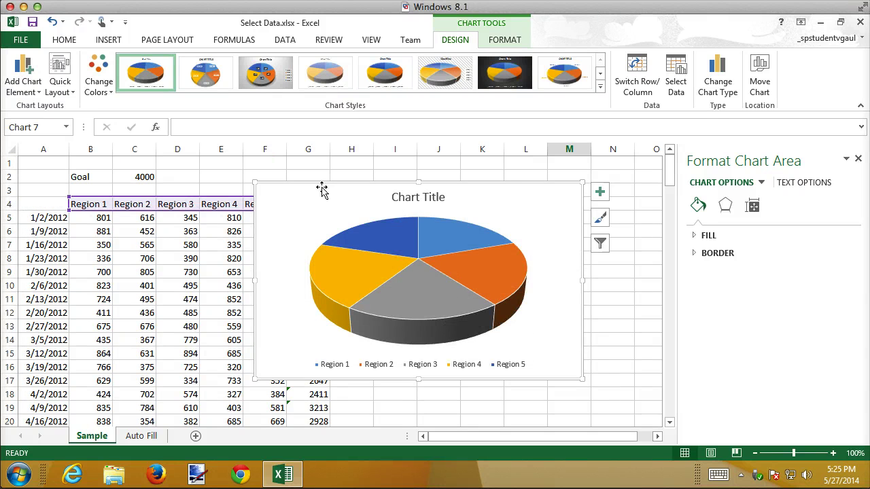
left_click_drag(324, 190, 373, 213)
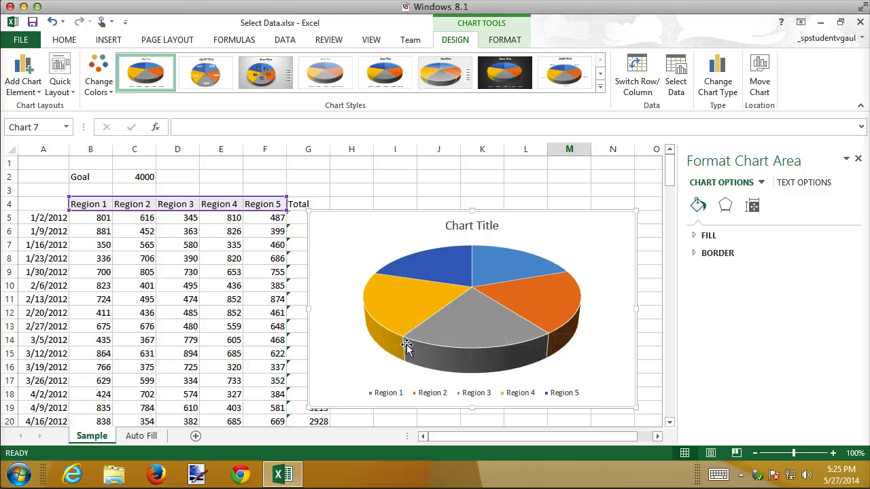
Move the pie chart to a new sheet named with the owner's first name followed by "'s Pie Chart".
mouse_move(406, 344)
left_click(759, 71)
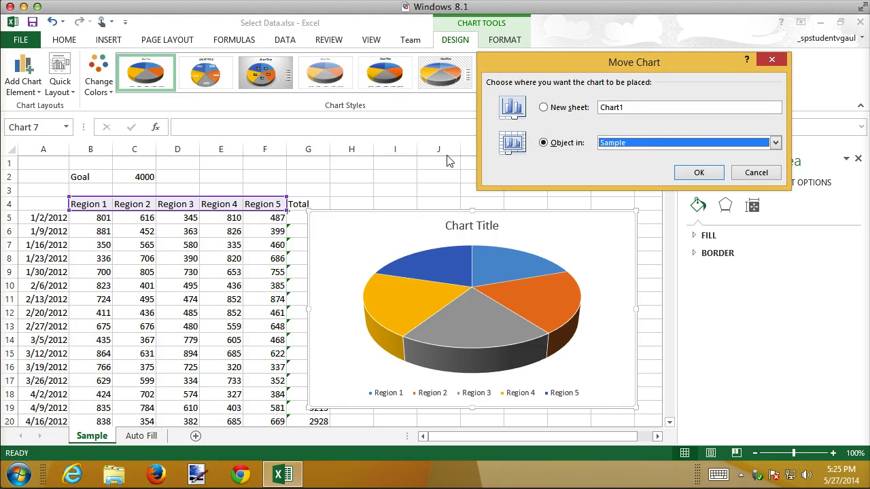
left_click(544, 107)
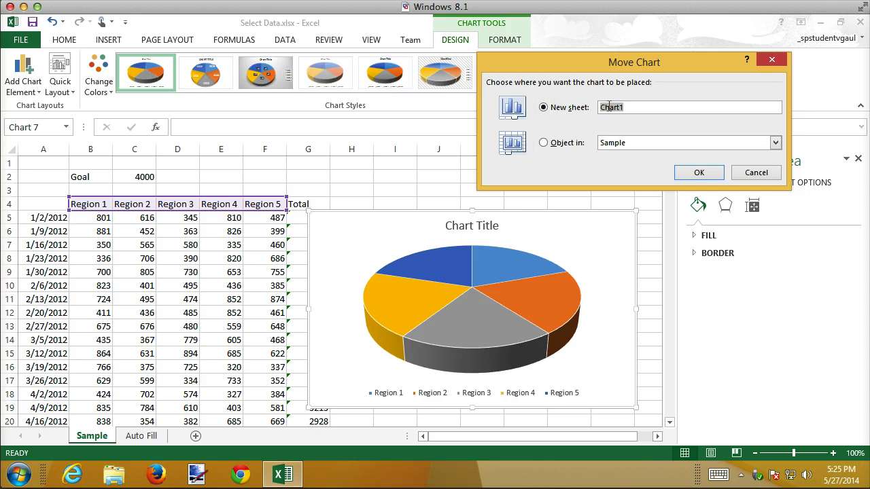
type("Vp;")
type("lker")
type("'s Pie Cha")
type("rt")
key("Return")
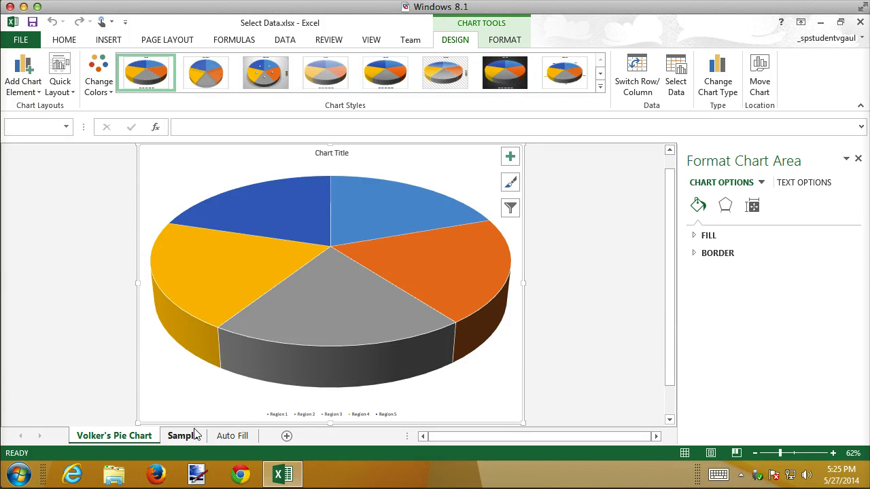
Check the Sample sheet without the chart and reorder the pie chart sheet to follow Auto Fill.
left_click(191, 435)
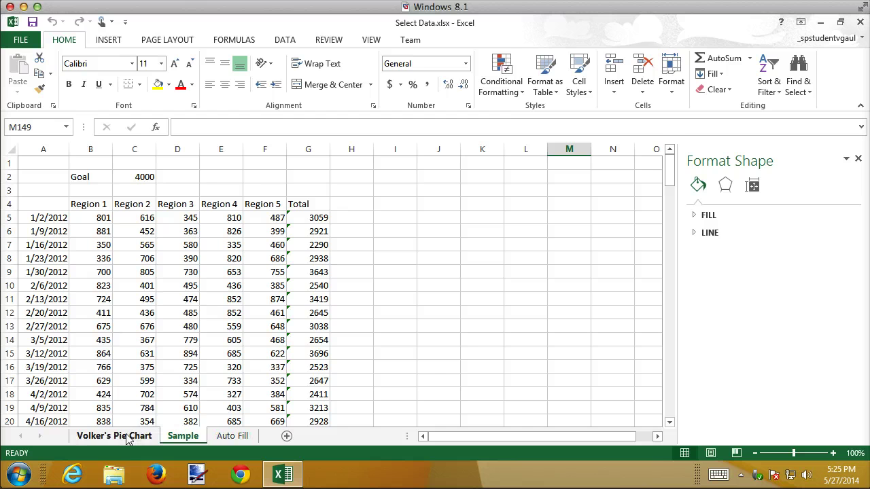
left_click_drag(125, 438, 270, 438)
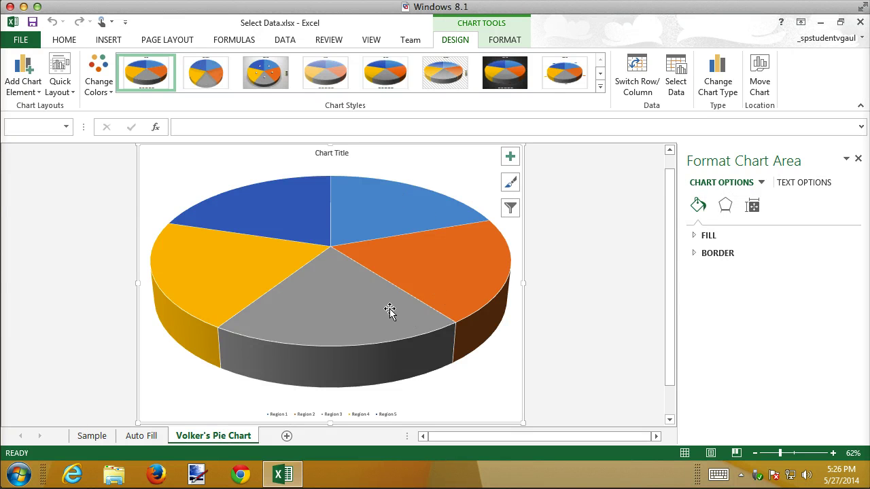
mouse_move(393, 298)
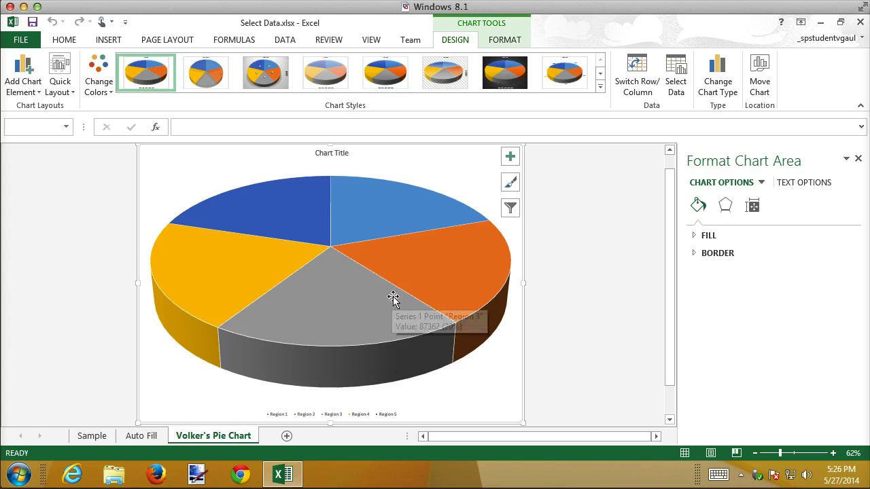